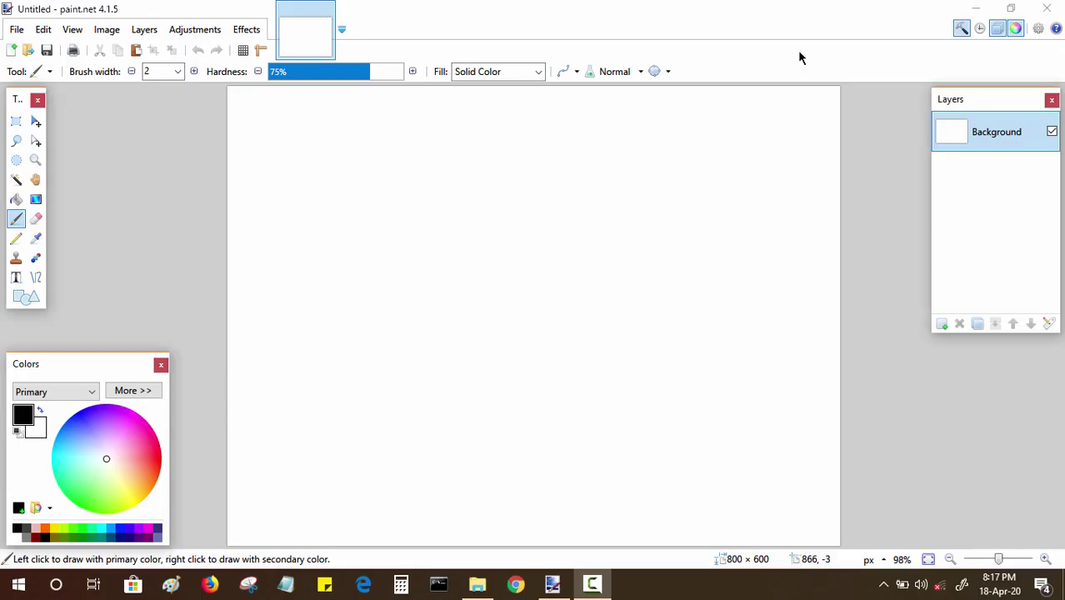
Create a new image 32 pixels wide and 32 pixels high
click(17, 29)
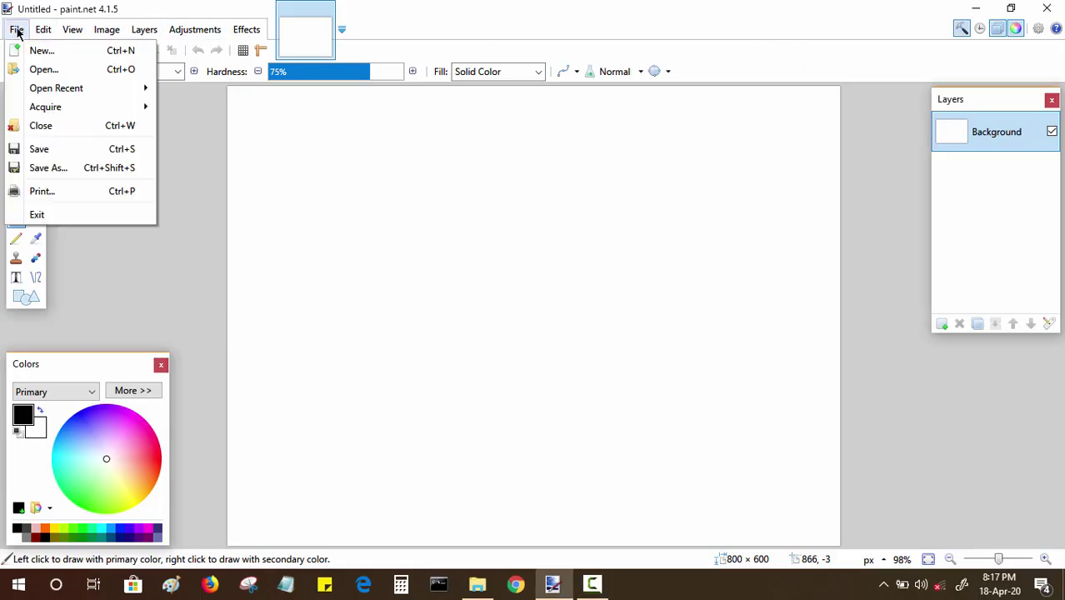
click(40, 51)
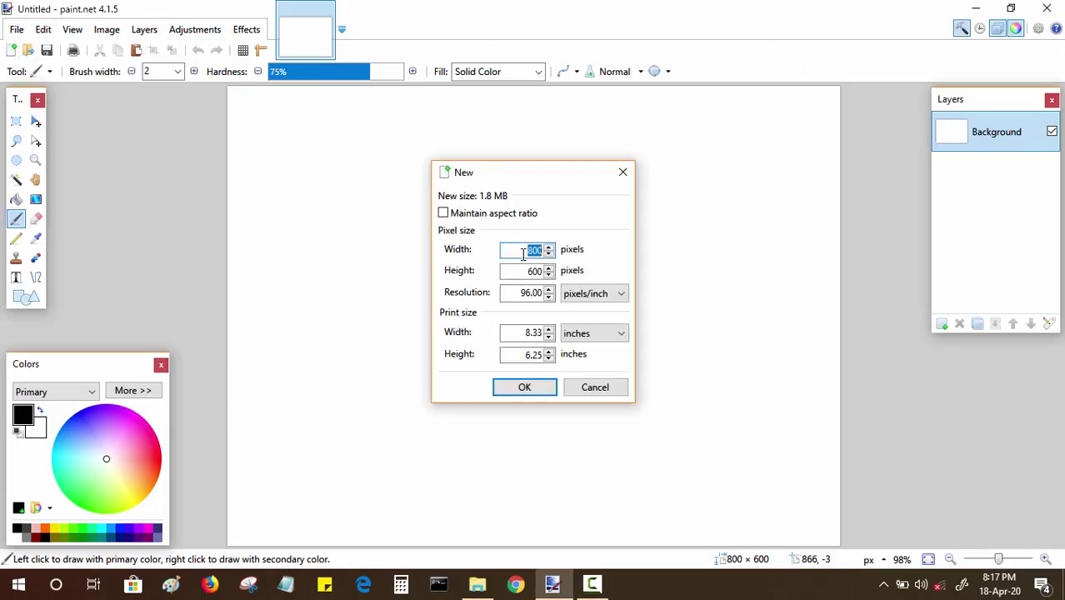
text(32)
key(Tab)
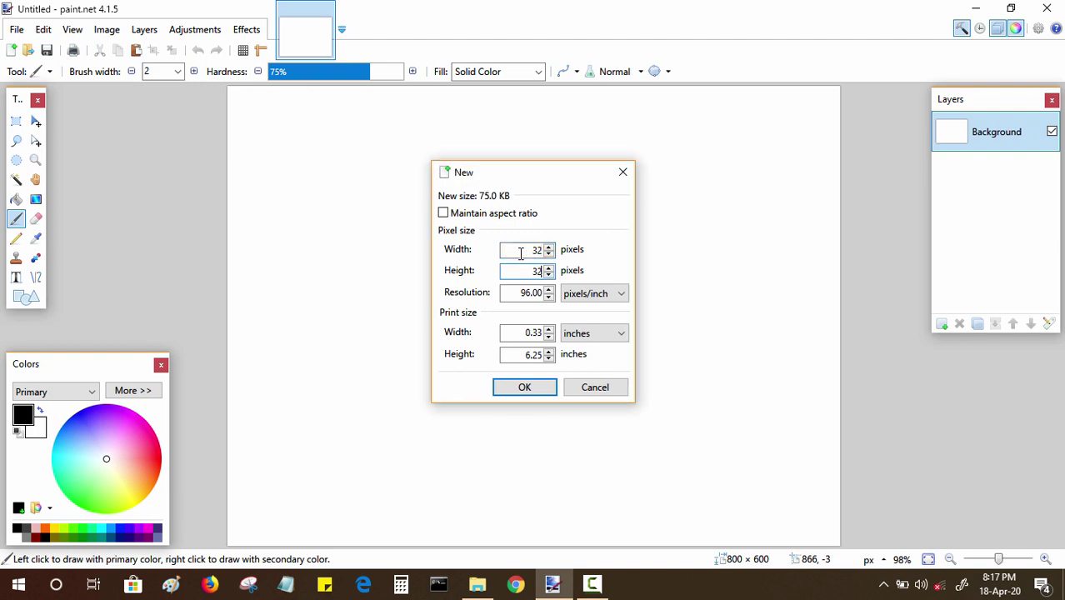
text(32)
key(Return)
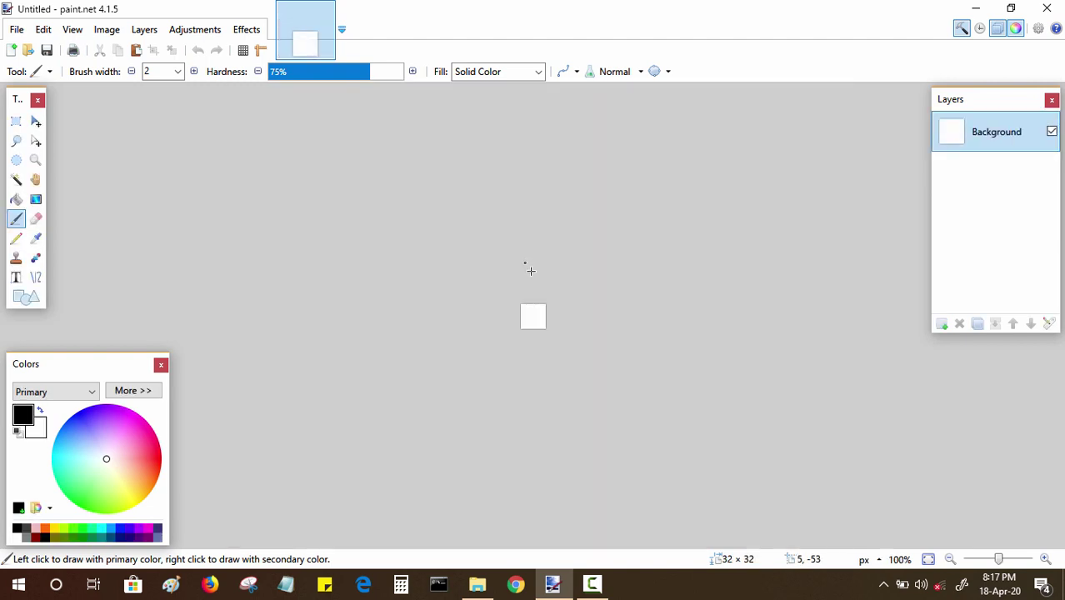
Add a new layer above the background and show the pixel grid over the enlarged canvas
key(z)
click(542, 316)
click(541, 317)
click(542, 317)
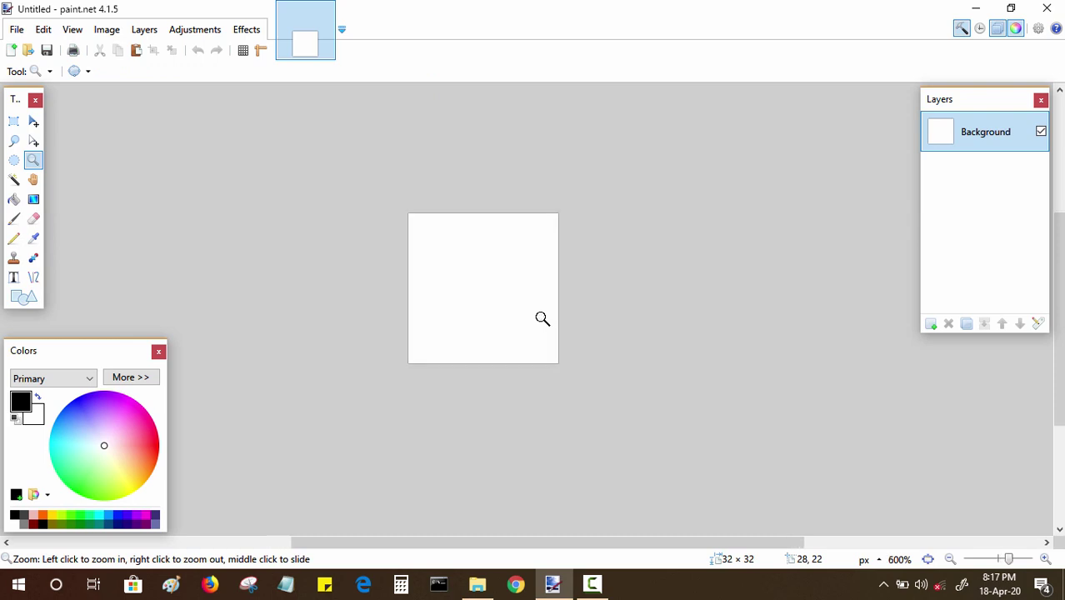
click(533, 315)
click(555, 315)
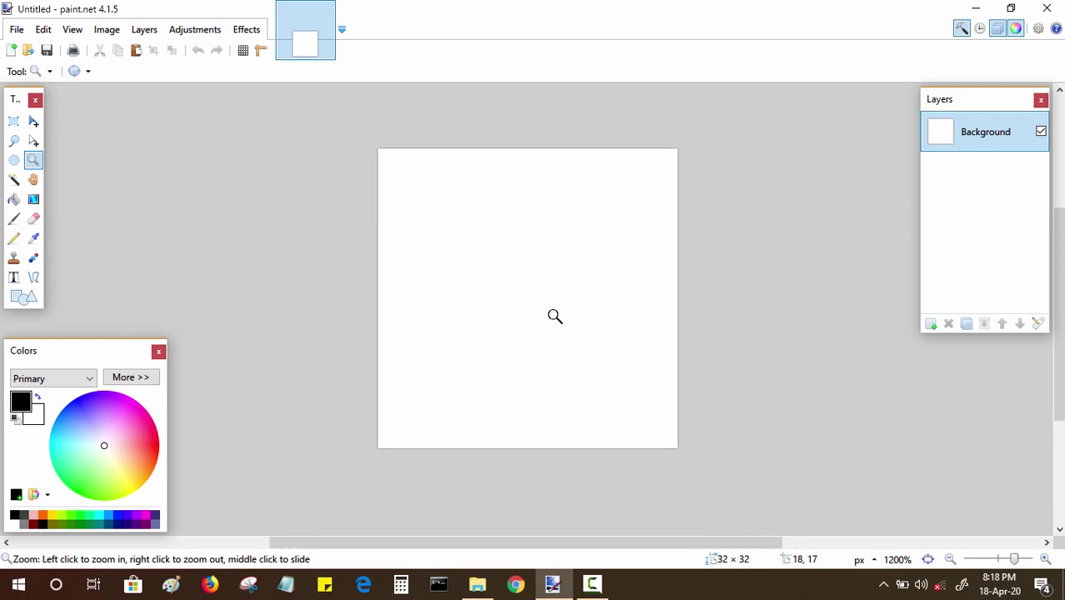
click(554, 315)
click(549, 316)
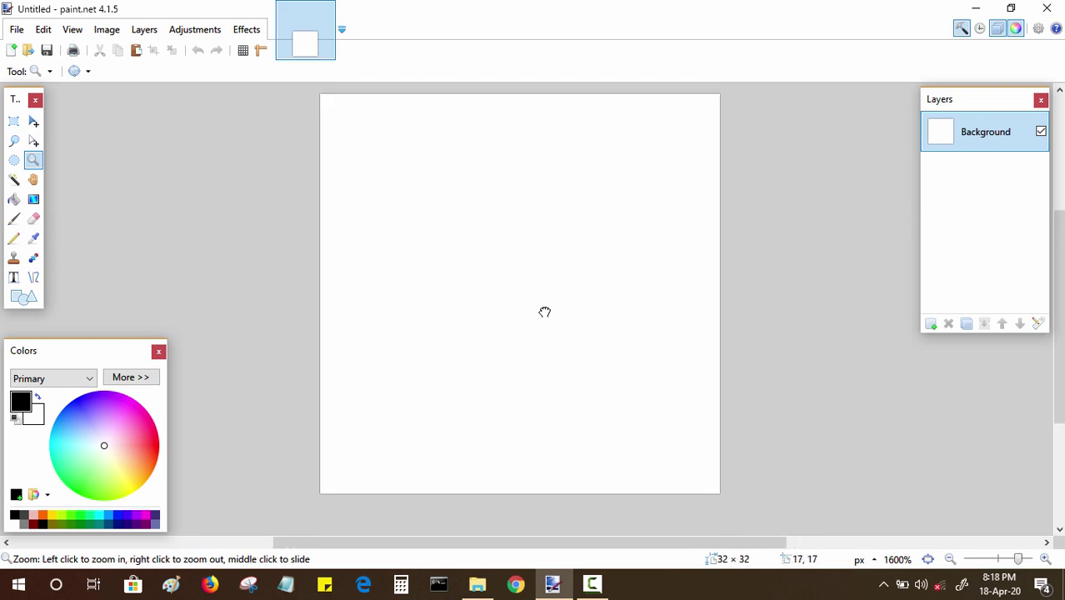
click(930, 324)
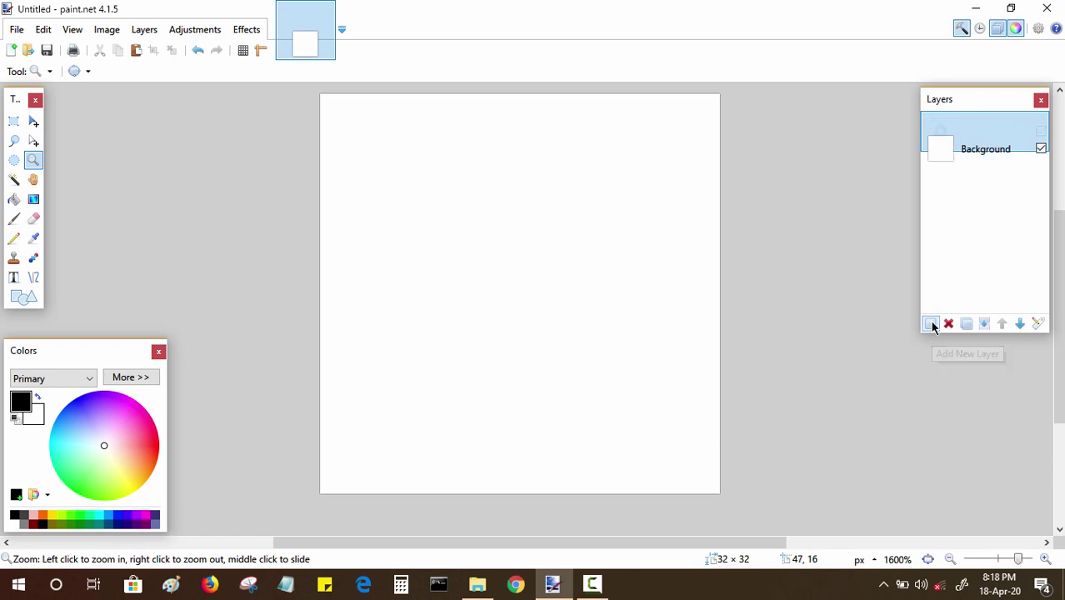
click(243, 50)
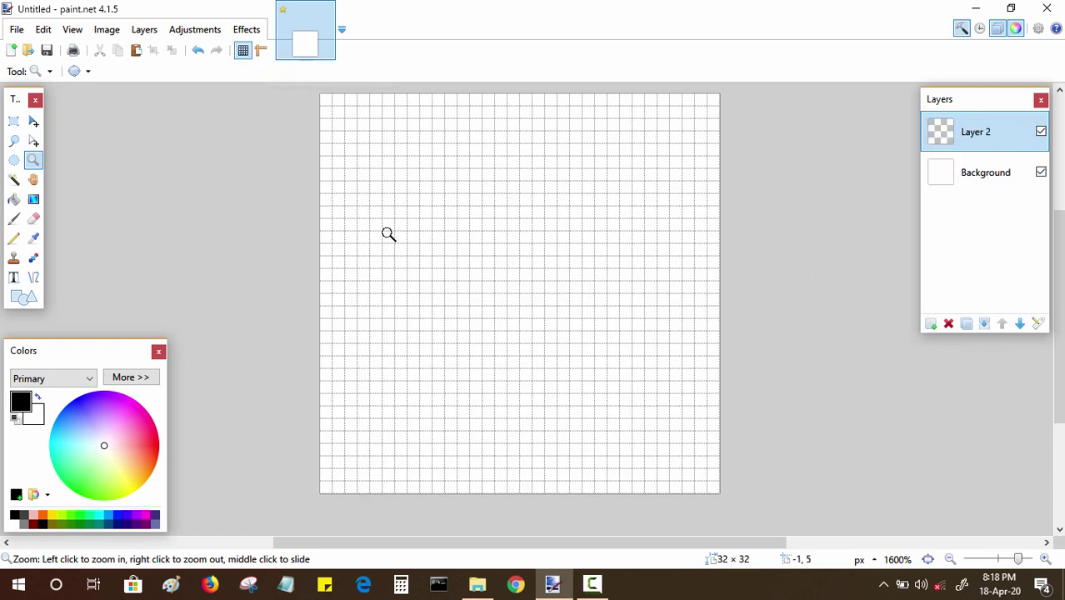
Draw the head's domed top in black with the Pencil: a 9-pixel top row stepping down symmetrically on both sides
click(508, 328)
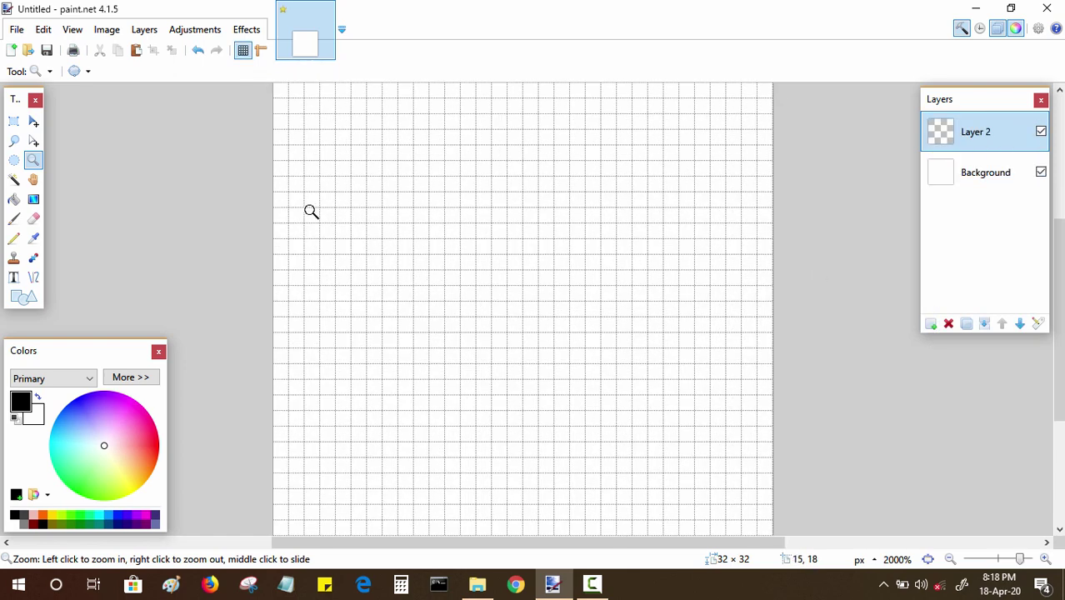
key(p)
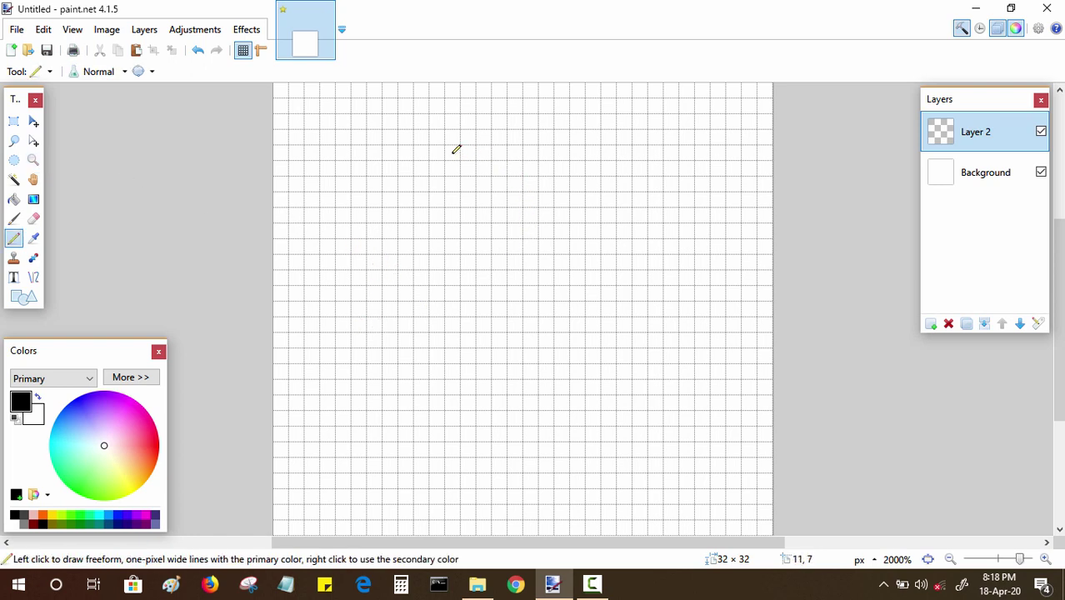
drag(444, 135, 559, 136)
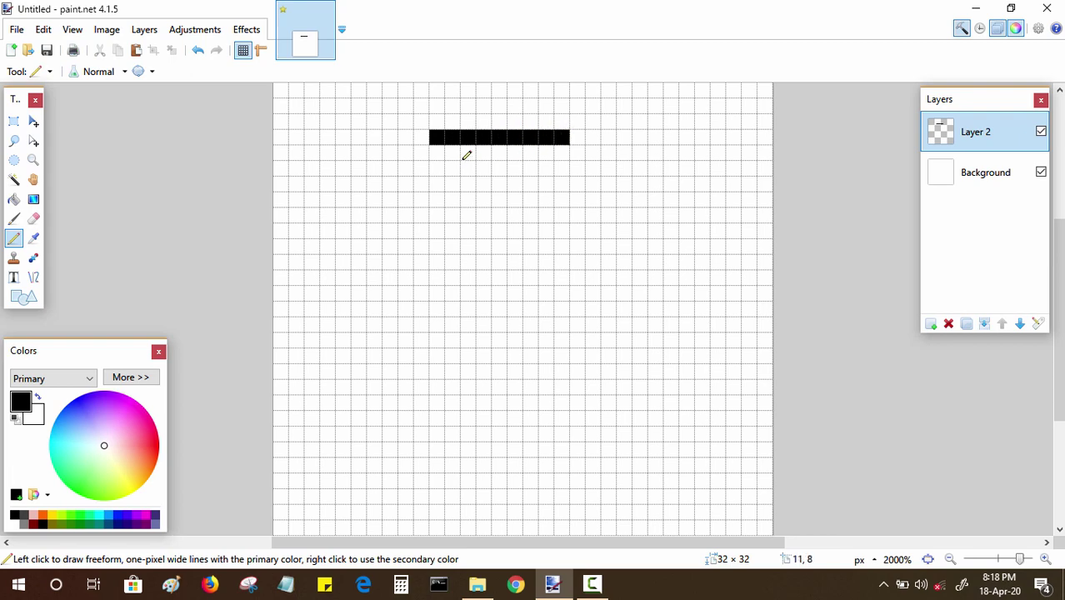
drag(423, 158, 407, 158)
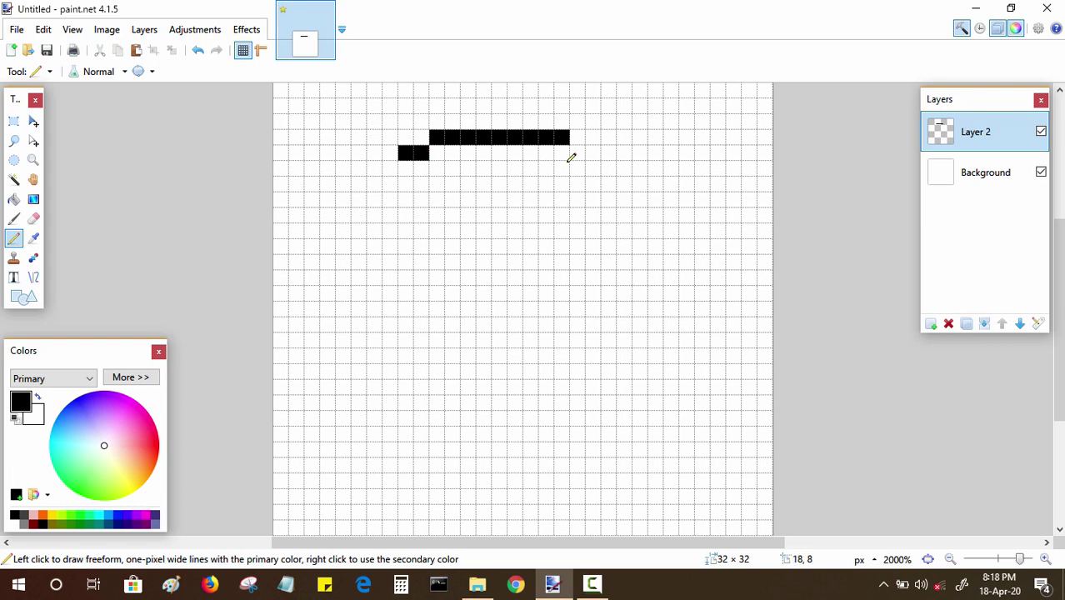
drag(571, 158, 592, 155)
click(392, 169)
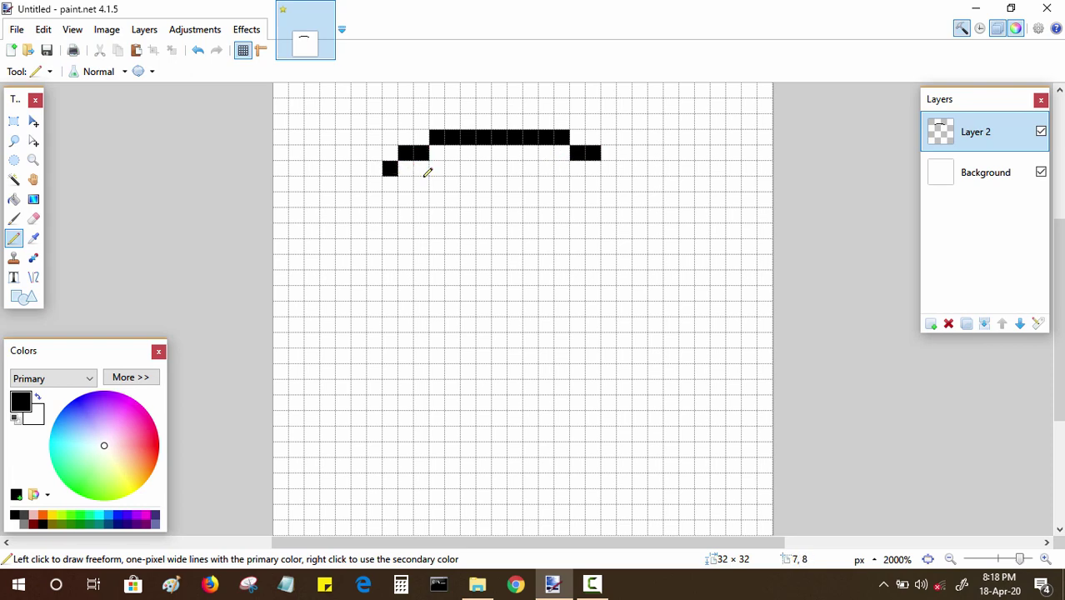
click(609, 169)
click(375, 183)
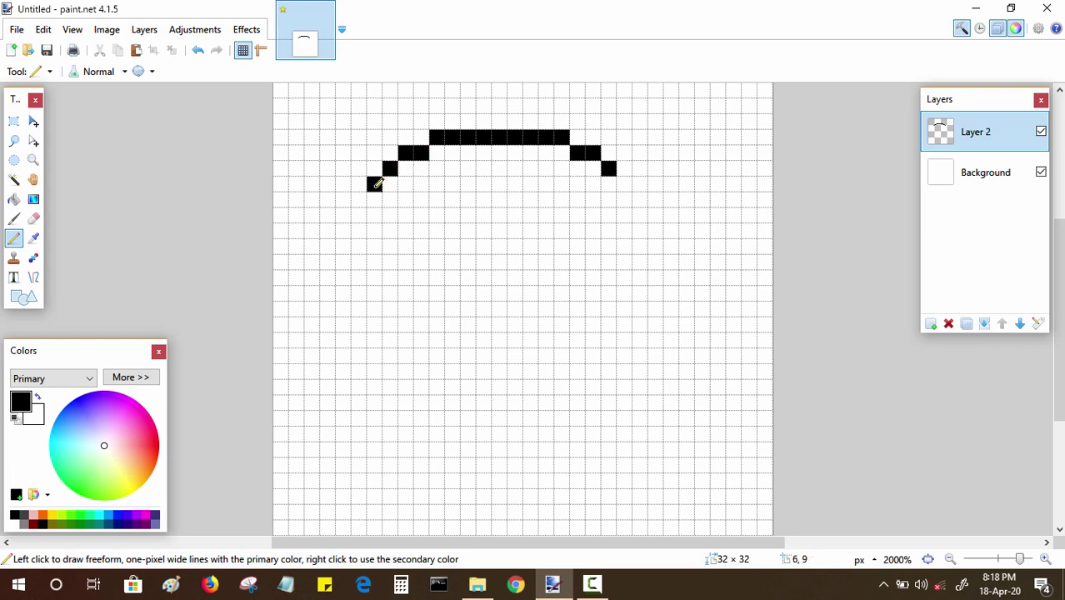
click(375, 199)
drag(622, 185, 623, 195)
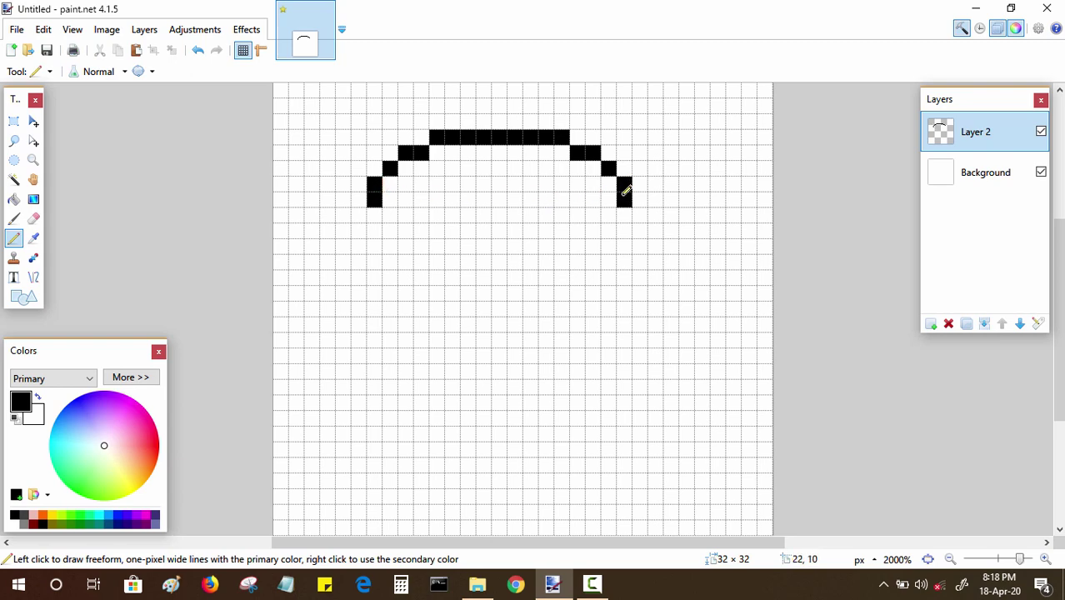
Extend the head outline with a 5-pixel vertical side on each end and curve both lower ends inward
drag(363, 215, 359, 276)
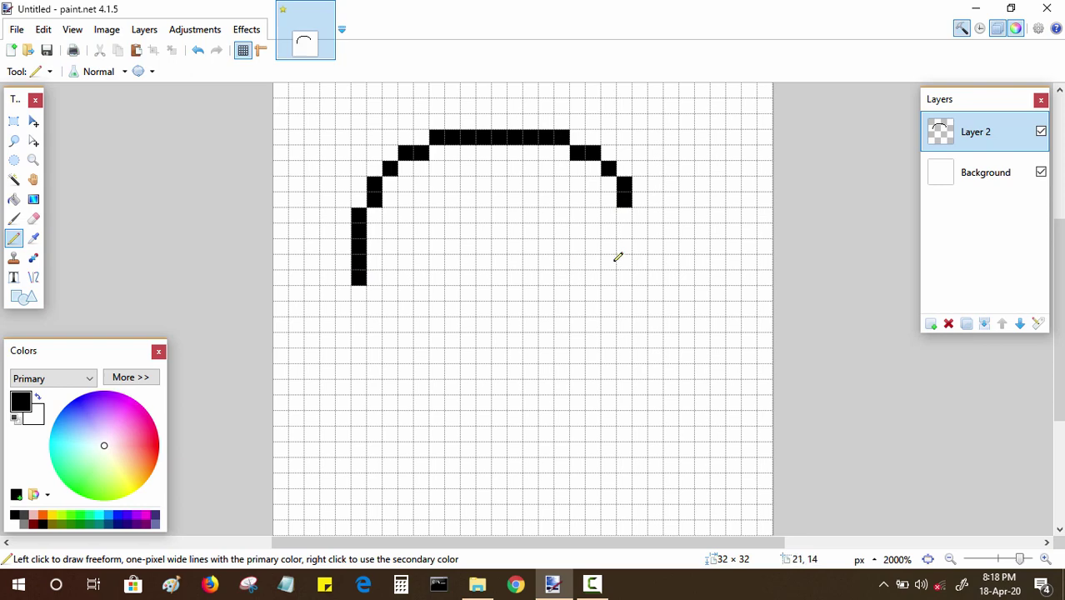
drag(642, 219, 640, 279)
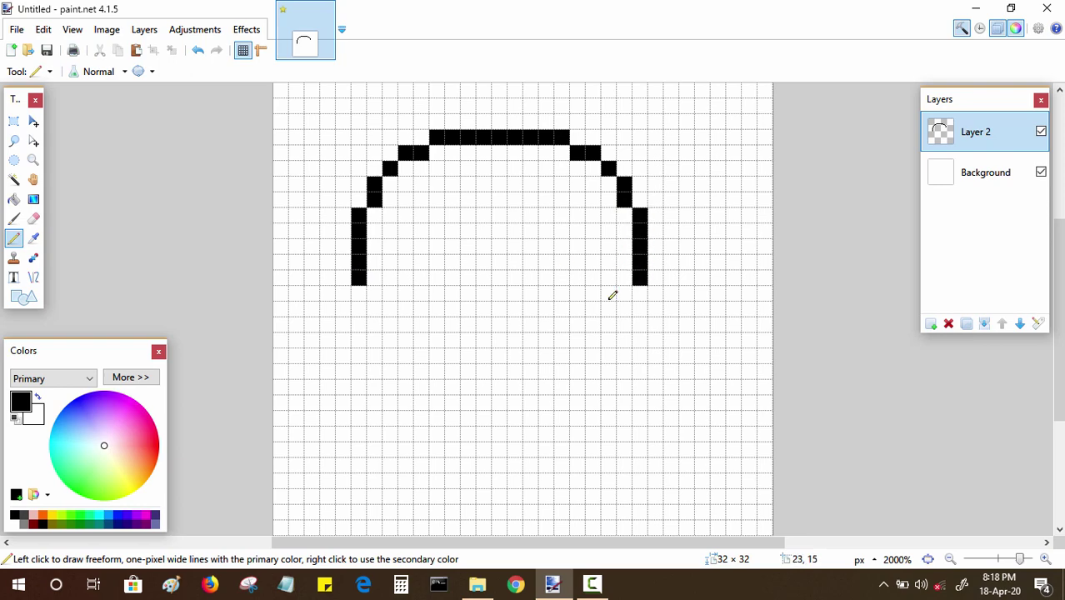
click(376, 295)
drag(392, 311, 408, 309)
click(624, 300)
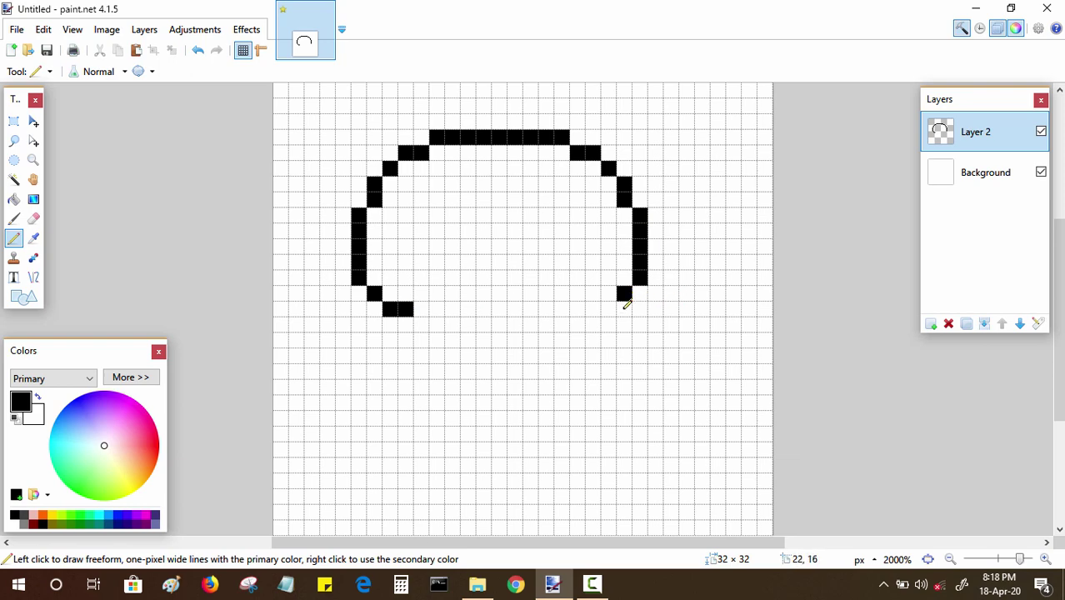
drag(611, 310, 599, 311)
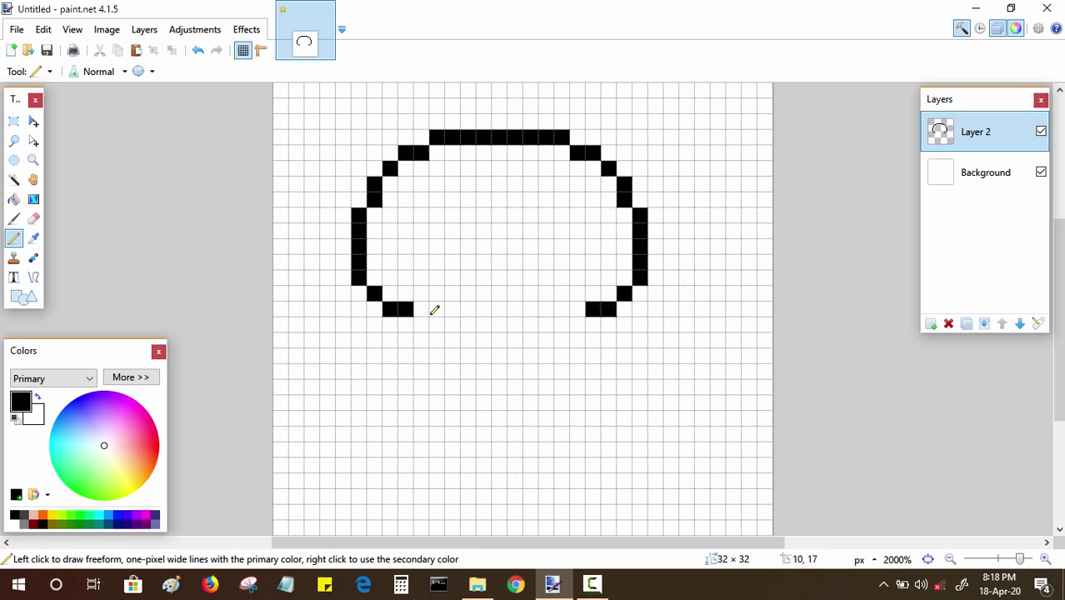
Draw the left eye as an oval outline 6 pixels wide and 8 pixels tall, plus the right eye's outer edge
drag(423, 310, 426, 276)
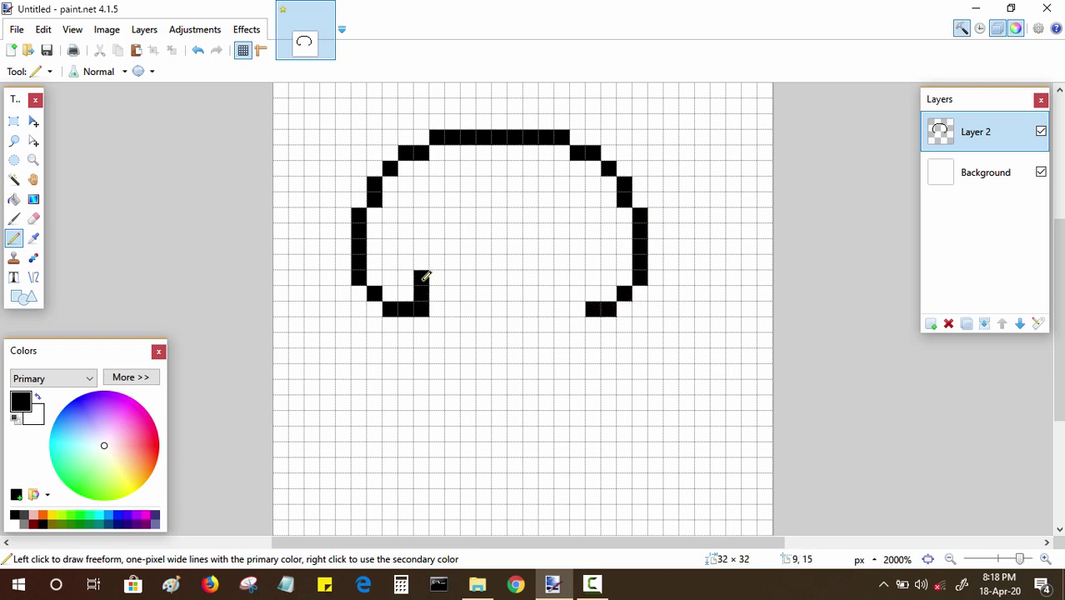
click(424, 325)
mouse_move(585, 304)
mouse_down()
mouse_move(580, 285)
mouse_move(581, 319)
mouse_up()
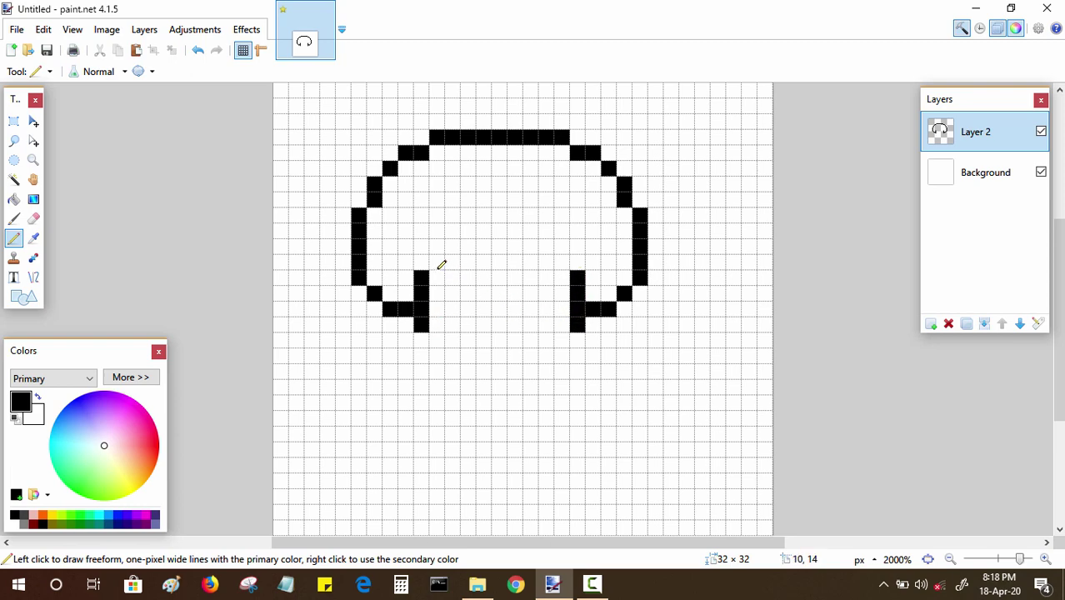
mouse_move(440, 266)
mouse_down()
mouse_move(451, 247)
mouse_move(484, 261)
mouse_move(502, 322)
mouse_up()
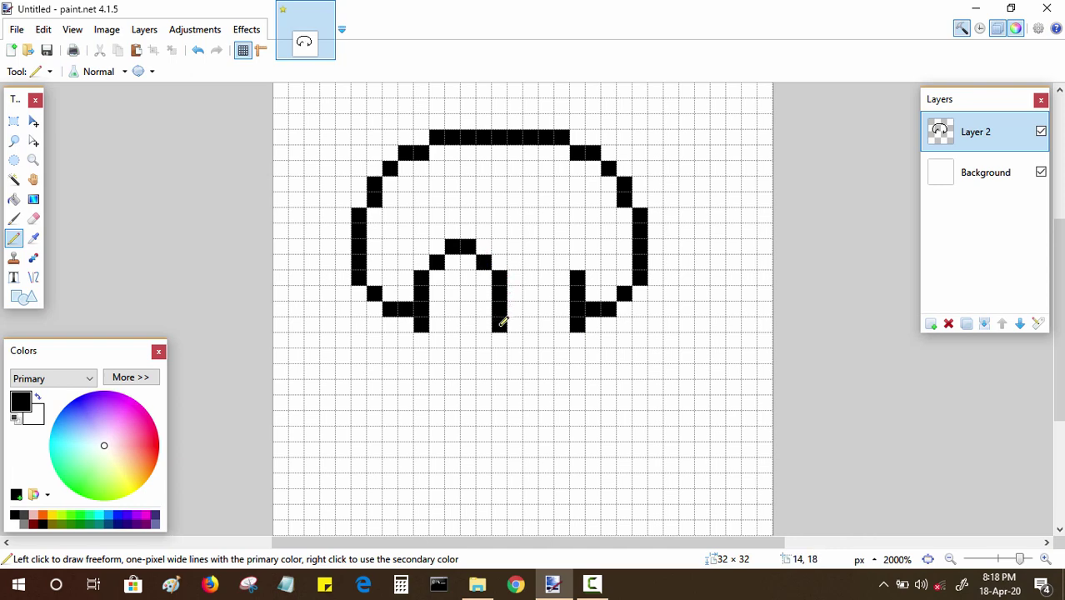
drag(435, 339, 459, 368)
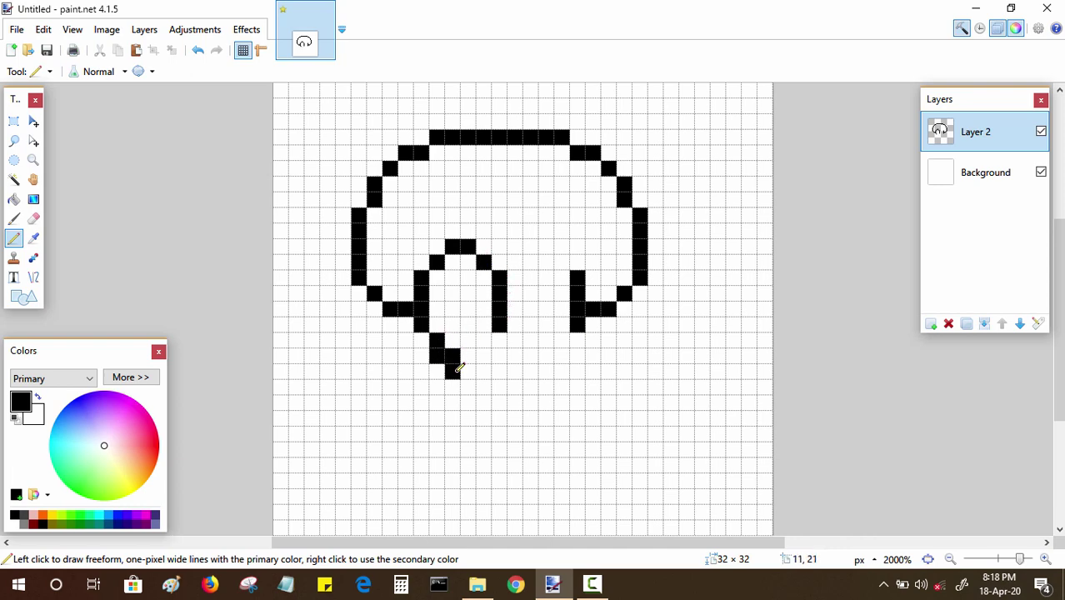
key(ctrl+z)
click(452, 354)
click(453, 381)
key(ctrl+z)
key(ctrl+z)
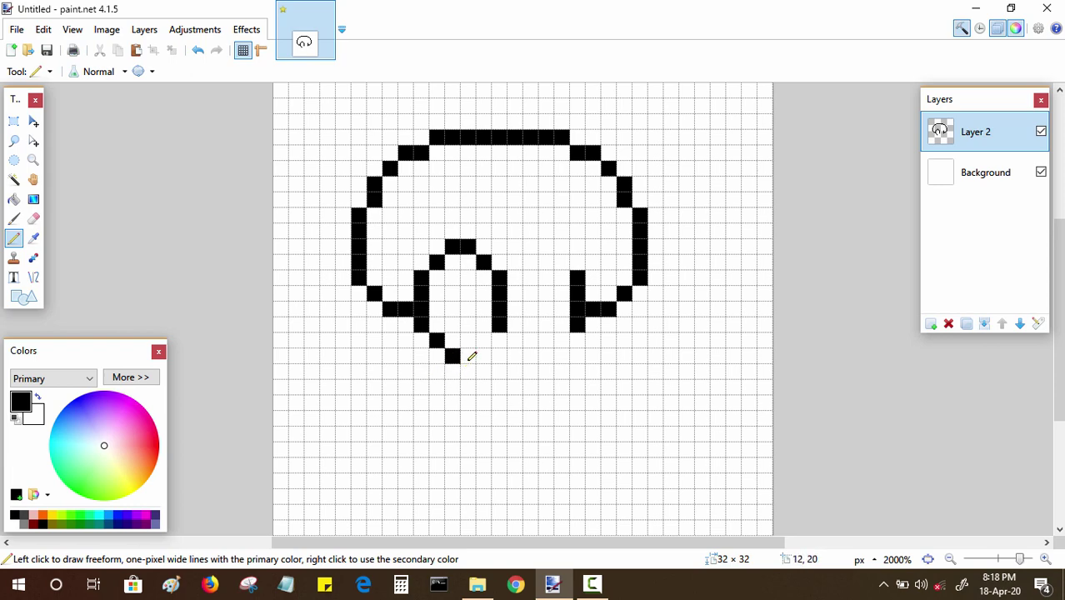
drag(471, 356, 503, 337)
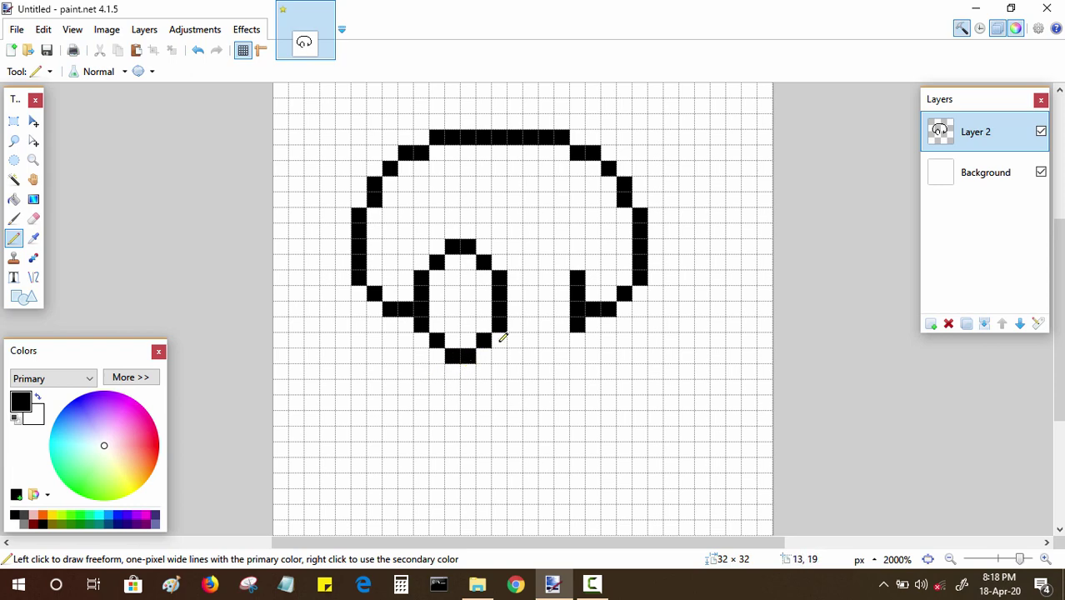
Complete the right eye as a matching oval outline and add a 2-pixel-tall black pupil inside each eye
click(516, 264)
click(564, 263)
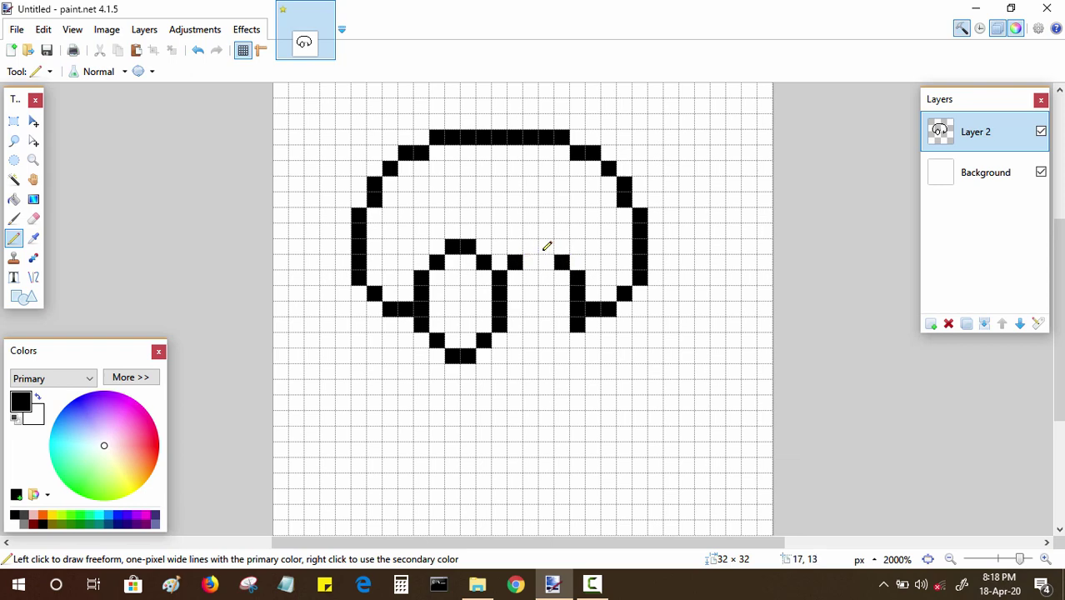
drag(545, 248, 531, 247)
click(518, 339)
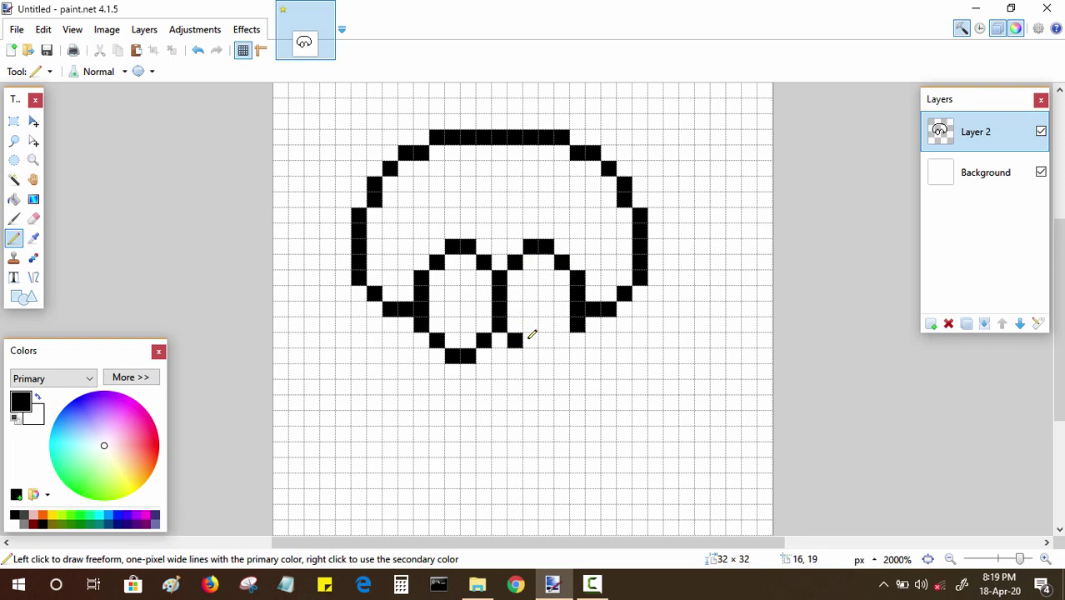
click(560, 339)
drag(533, 357, 546, 355)
drag(470, 293, 468, 310)
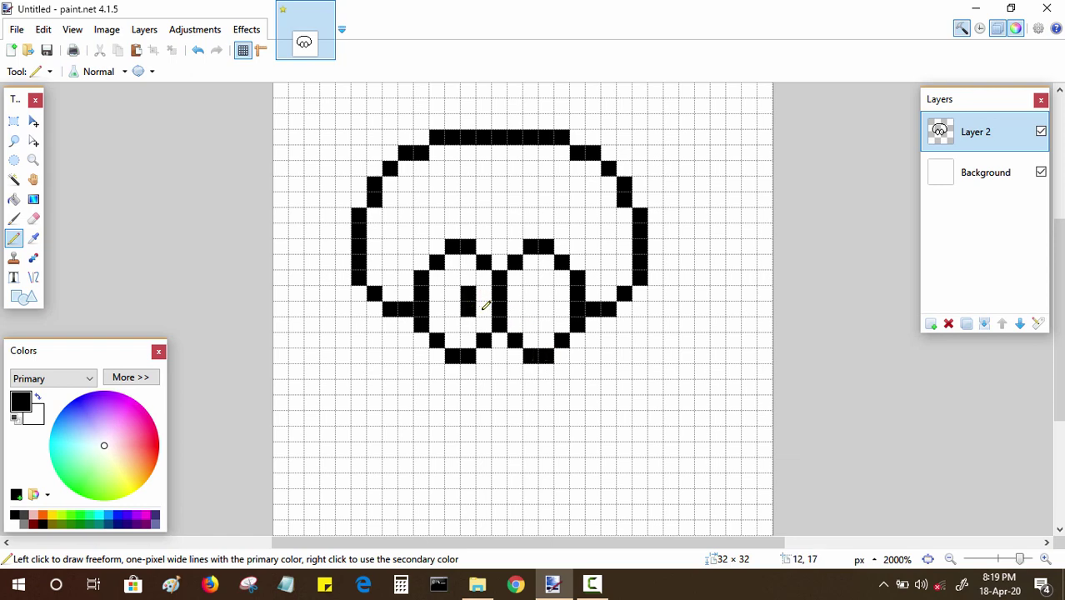
drag(528, 291, 533, 305)
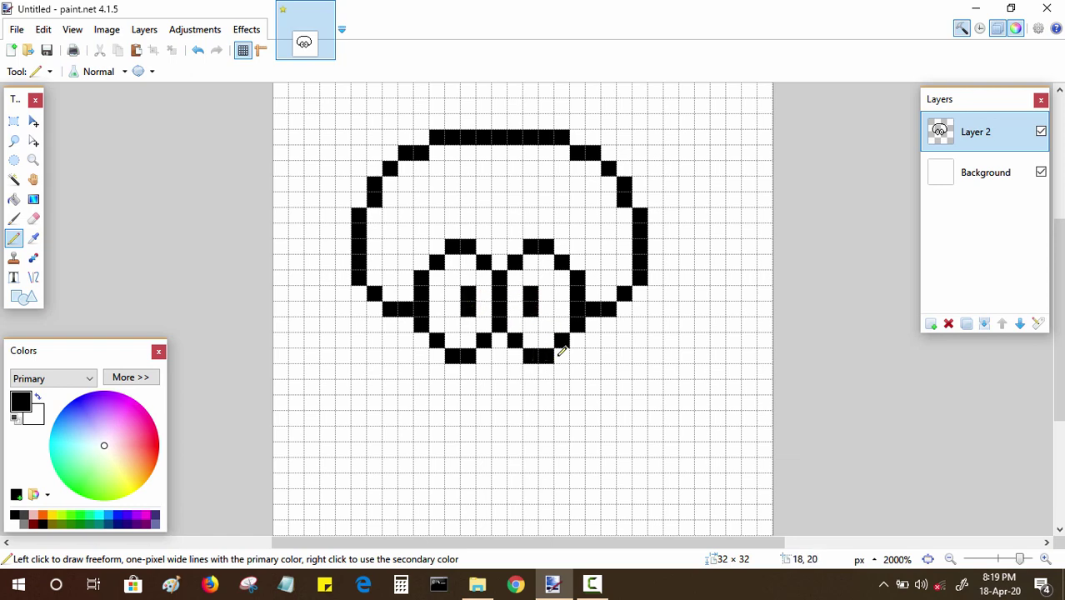
Draw the drooping nose outline below the eyes with 4-pixel sides, an outward pixel atop each side, and a rounded end on a 3-pixel base
drag(535, 396, 539, 333)
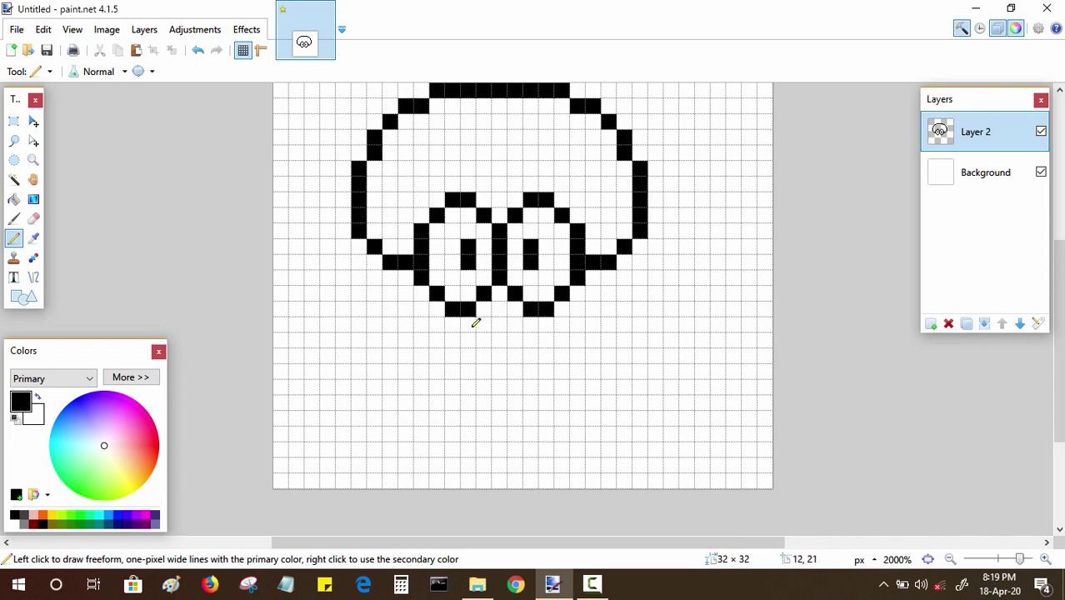
click(471, 325)
click(532, 326)
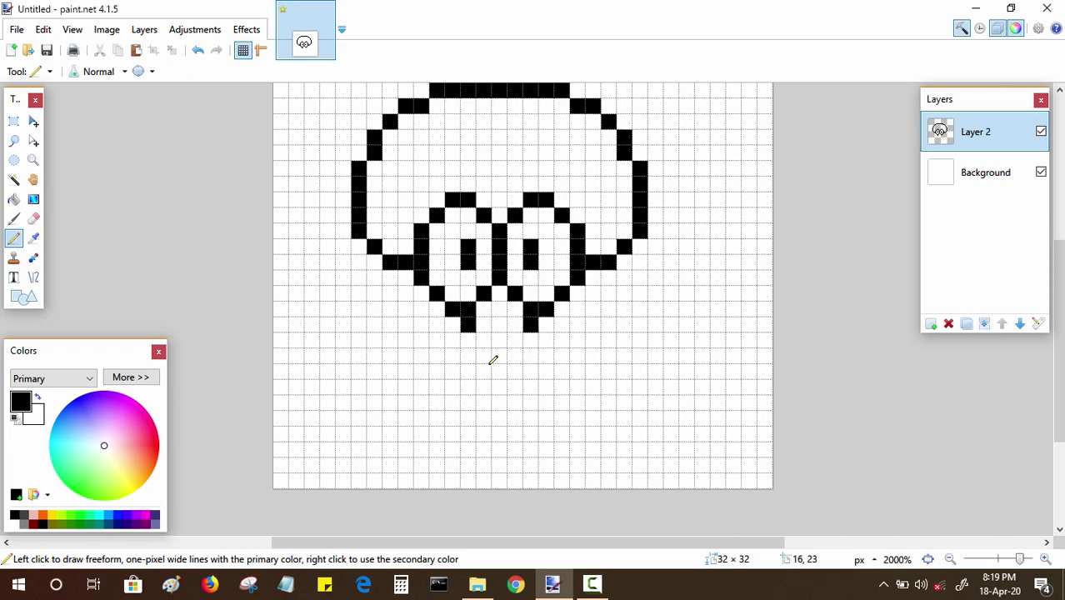
click(454, 341)
drag(443, 346, 457, 384)
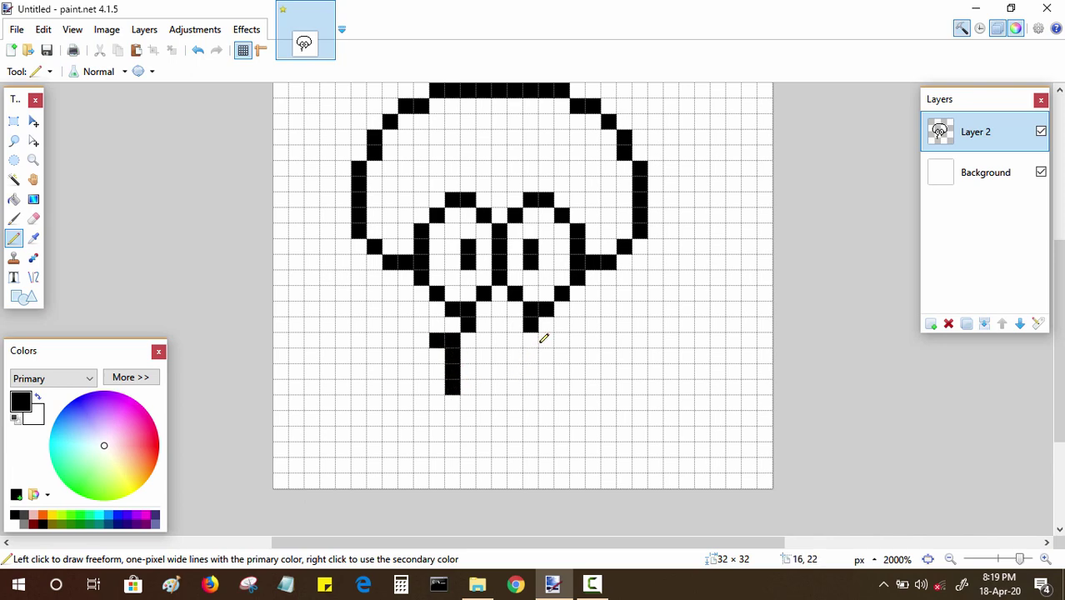
drag(551, 343, 551, 379)
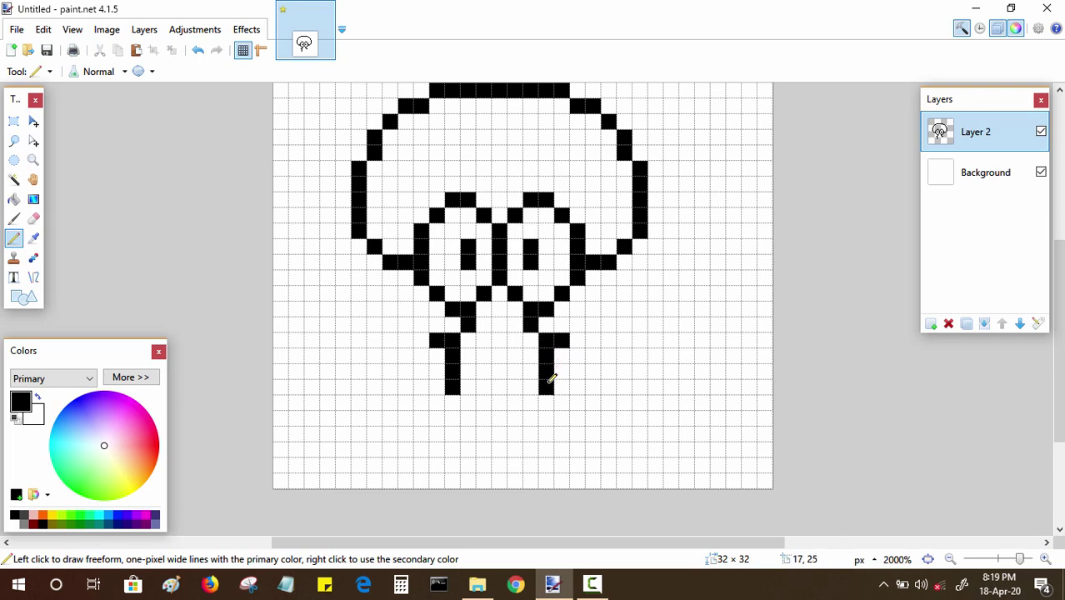
click(473, 406)
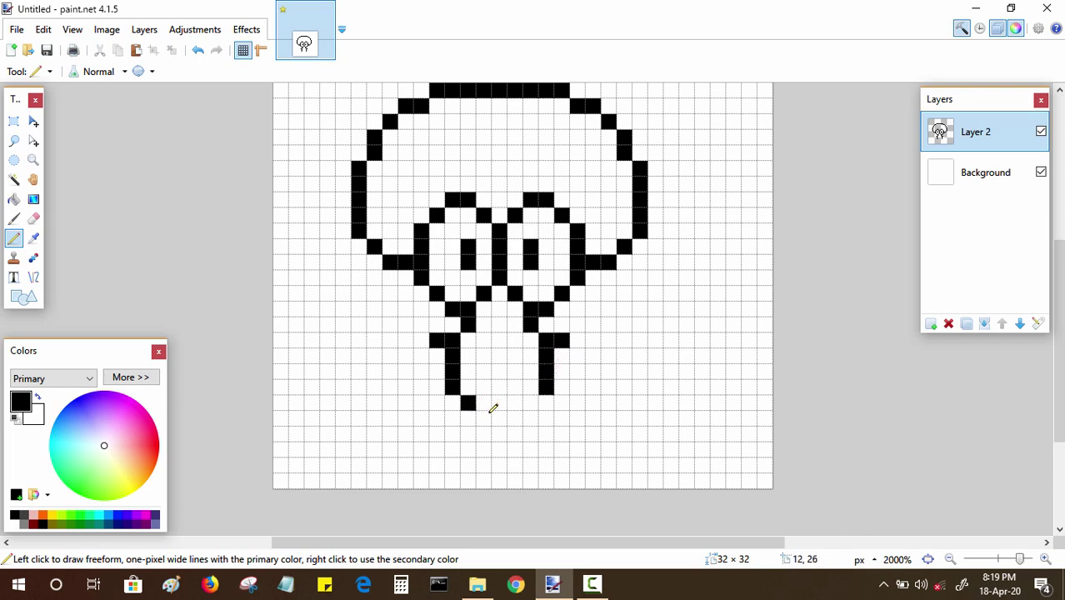
click(534, 403)
drag(482, 418, 531, 416)
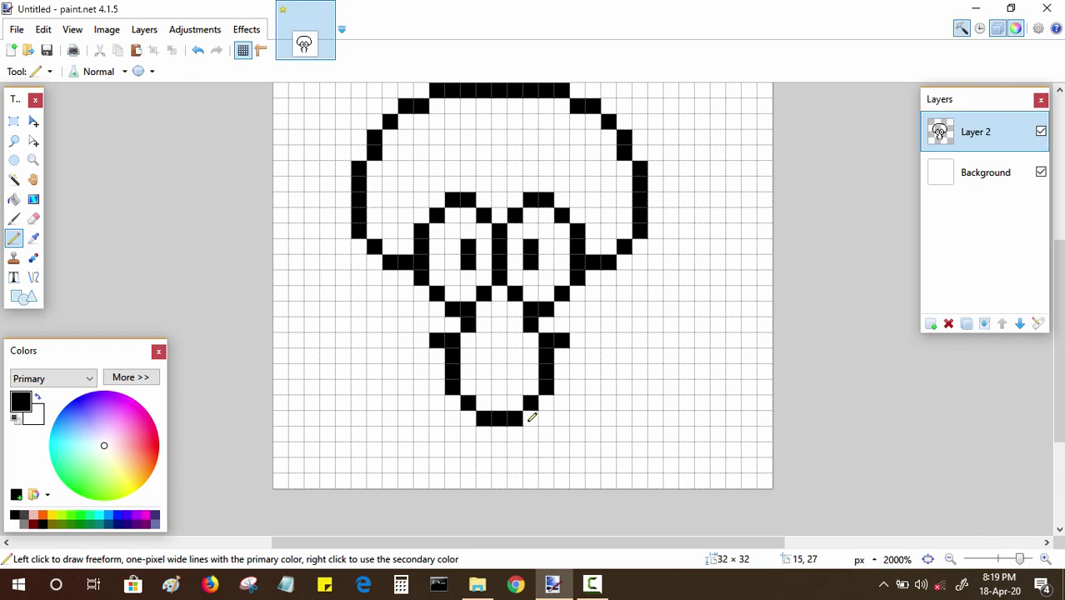
Draw matching cheeks beside the nose, each with a 2-pixel diagonal from the eye, a 2-pixel side and a 3-pixel base
click(422, 308)
click(407, 325)
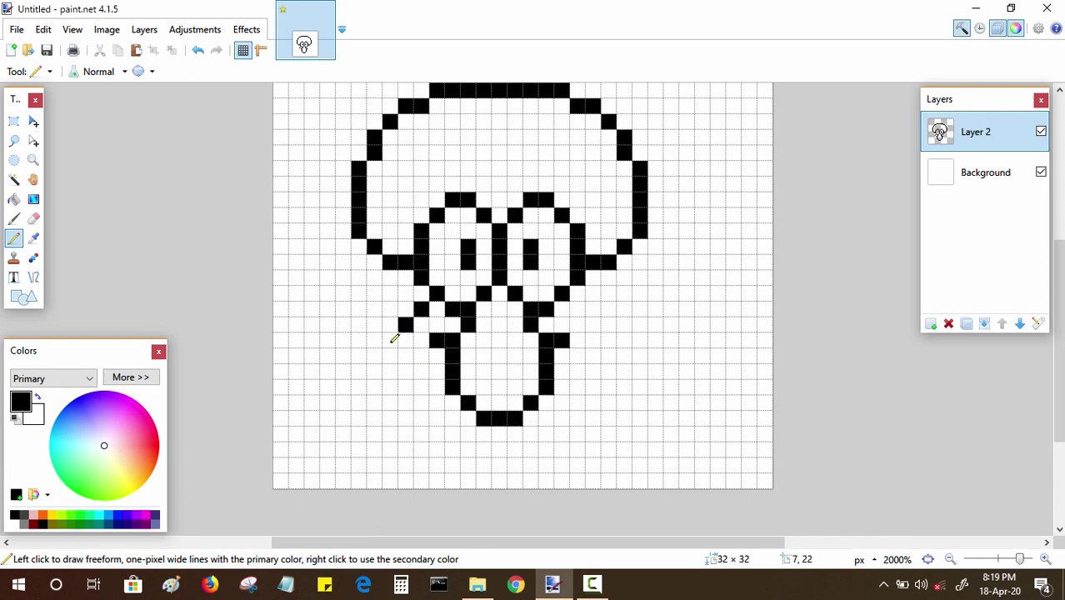
mouse_move(391, 340)
mouse_down()
mouse_move(396, 364)
mouse_move(437, 371)
mouse_move(409, 374)
mouse_up()
right_click(390, 371)
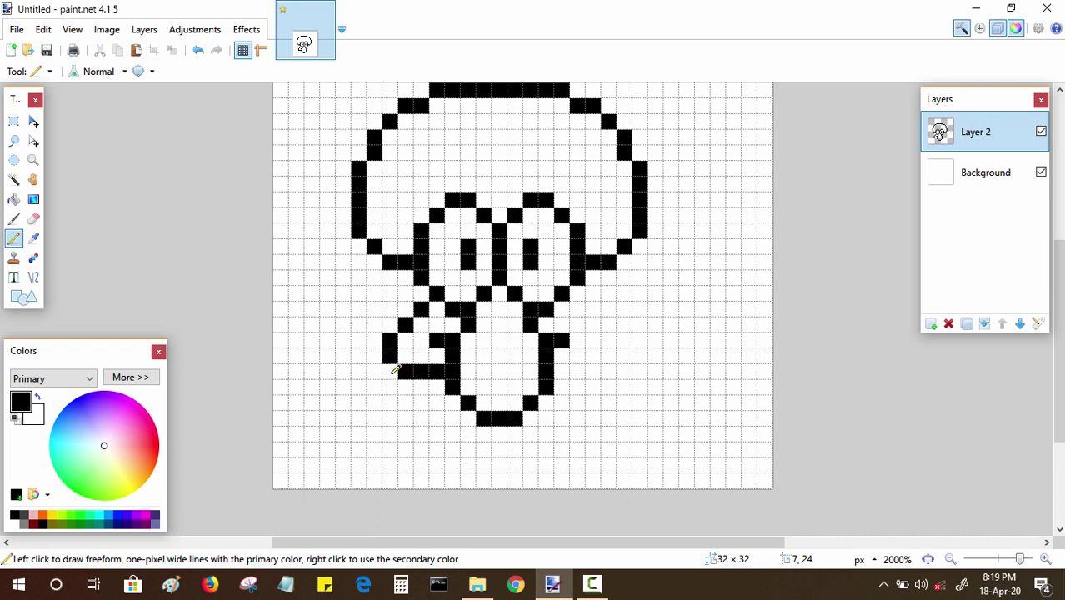
drag(579, 309, 595, 326)
mouse_move(568, 368)
mouse_down()
mouse_move(596, 368)
mouse_move(608, 341)
mouse_move(613, 352)
mouse_up()
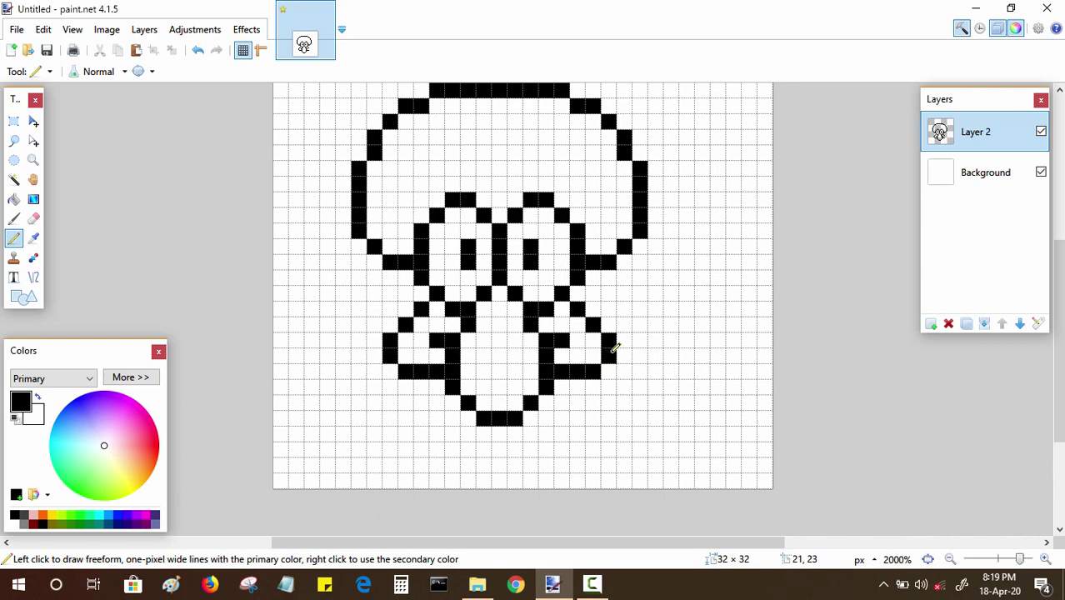
Turn off the pixel grid and zoom out to 1600% so the whole canvas is shown
drag(586, 392, 612, 416)
key(ctrl+z)
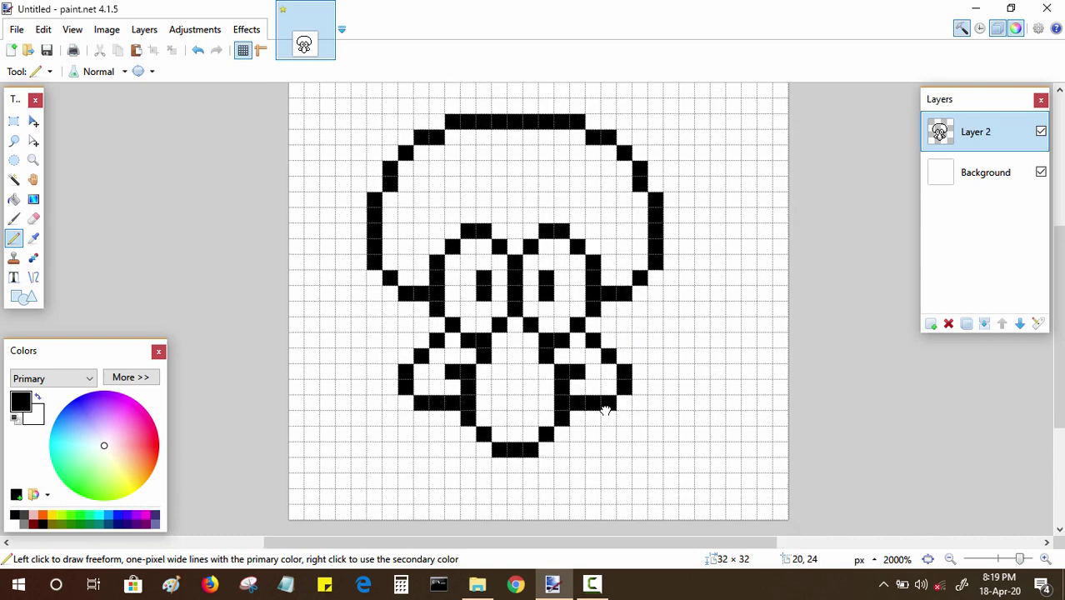
key(ctrl+y)
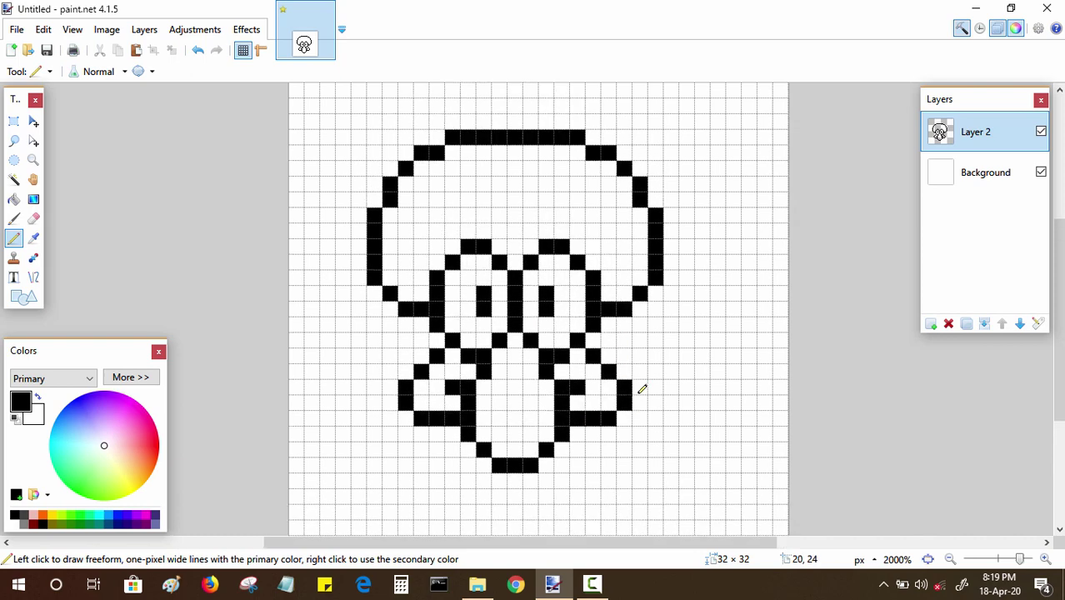
click(242, 50)
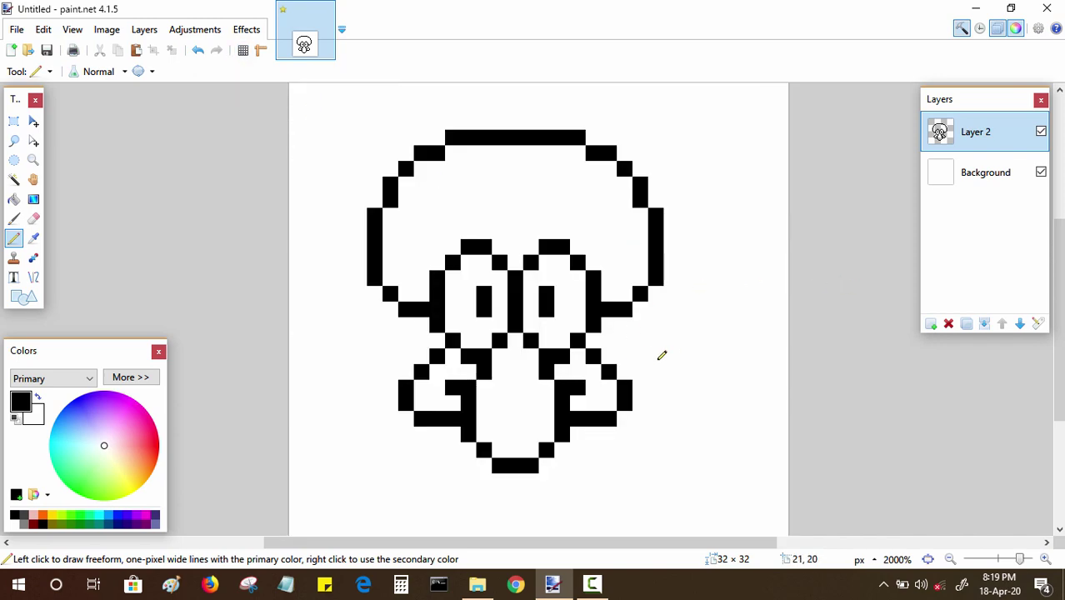
click(950, 559)
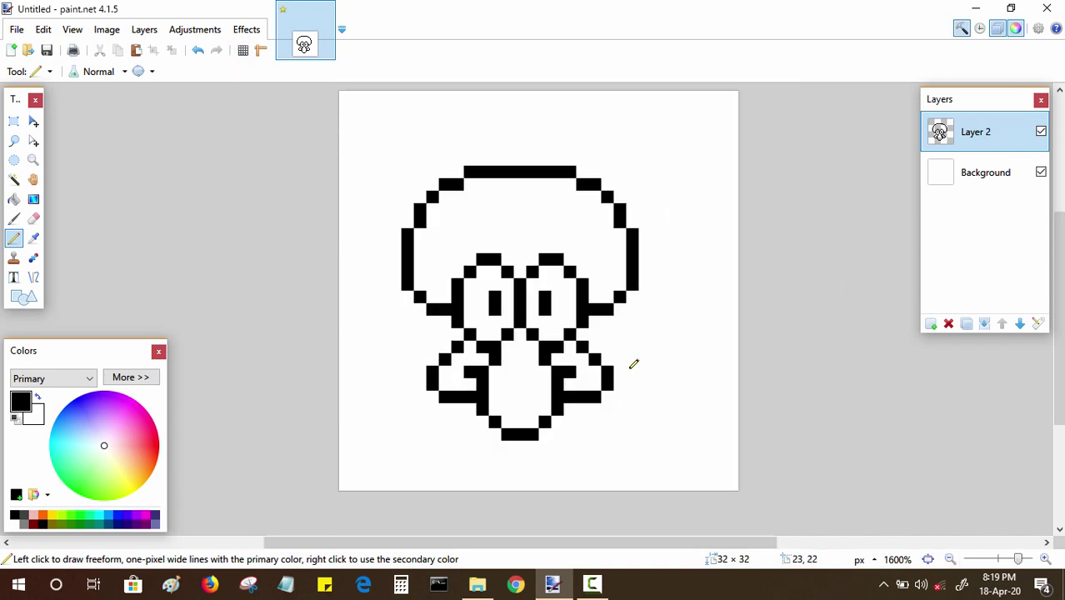
Move the whole drawing on Layer 2 two pixels right and one pixel up, then deselect it
key(m)
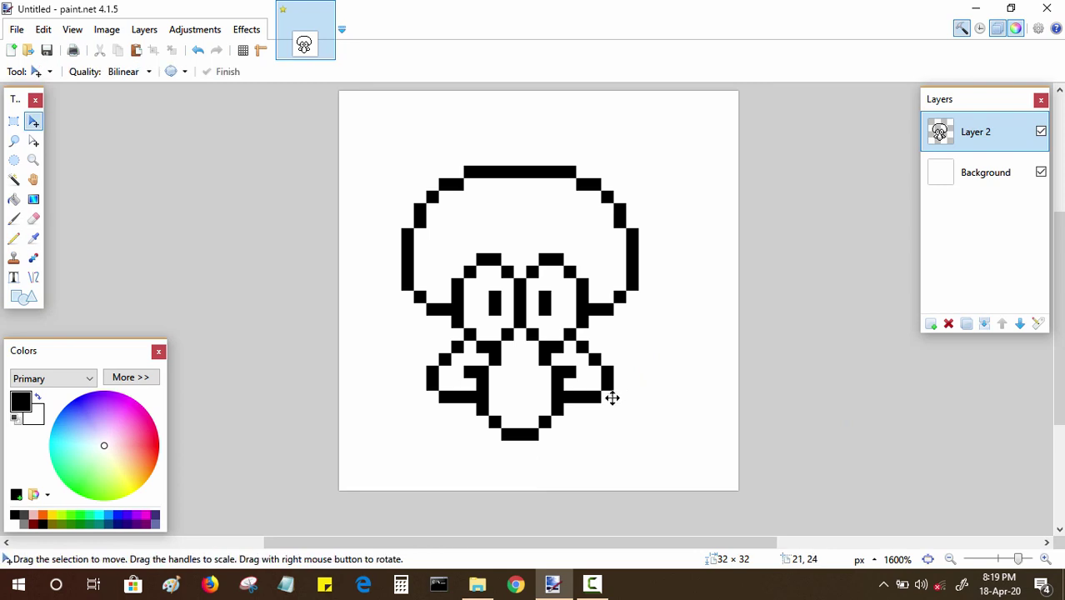
drag(613, 404, 634, 386)
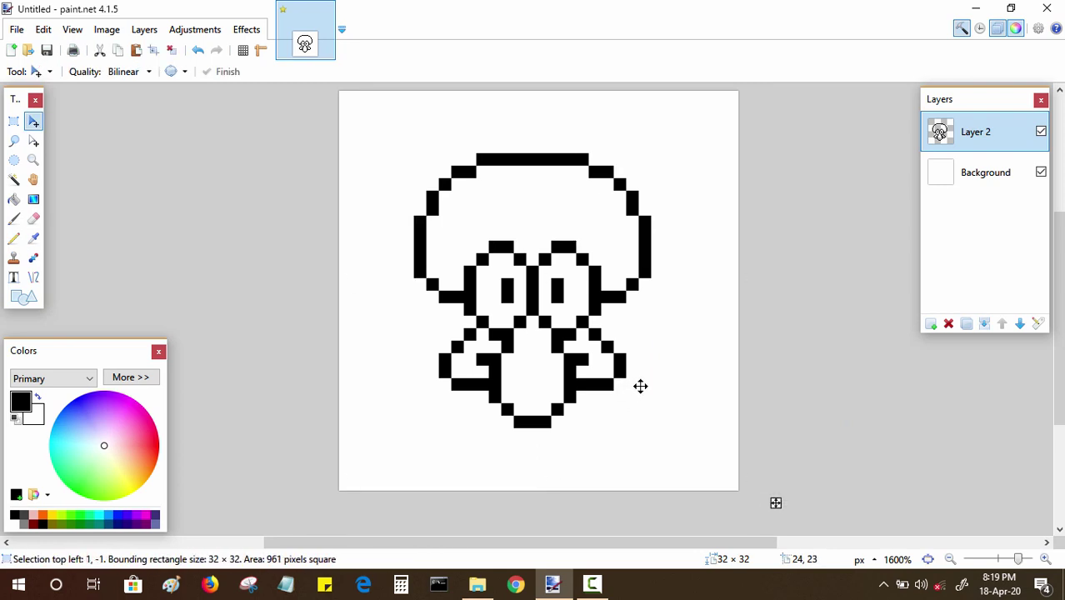
mouse_move(647, 385)
mouse_down()
mouse_move(665, 383)
mouse_move(655, 381)
mouse_up()
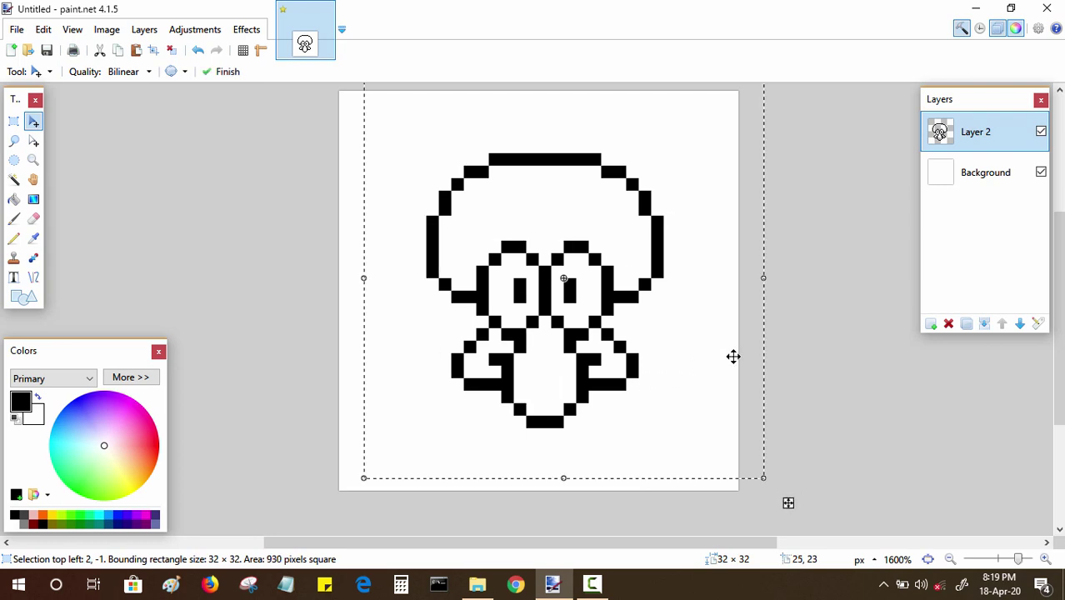
key(ctrl+d)
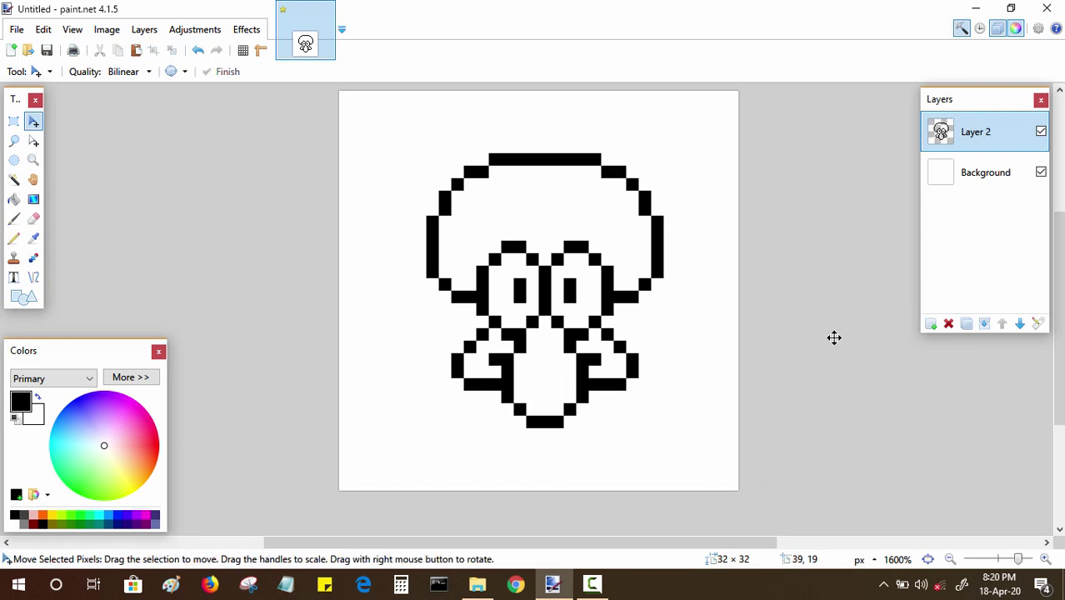
Select the insides of the head, both cheeks and the nose together with the Magic Wand in additive mode, leaving out the eyes
key(s)
key(s)
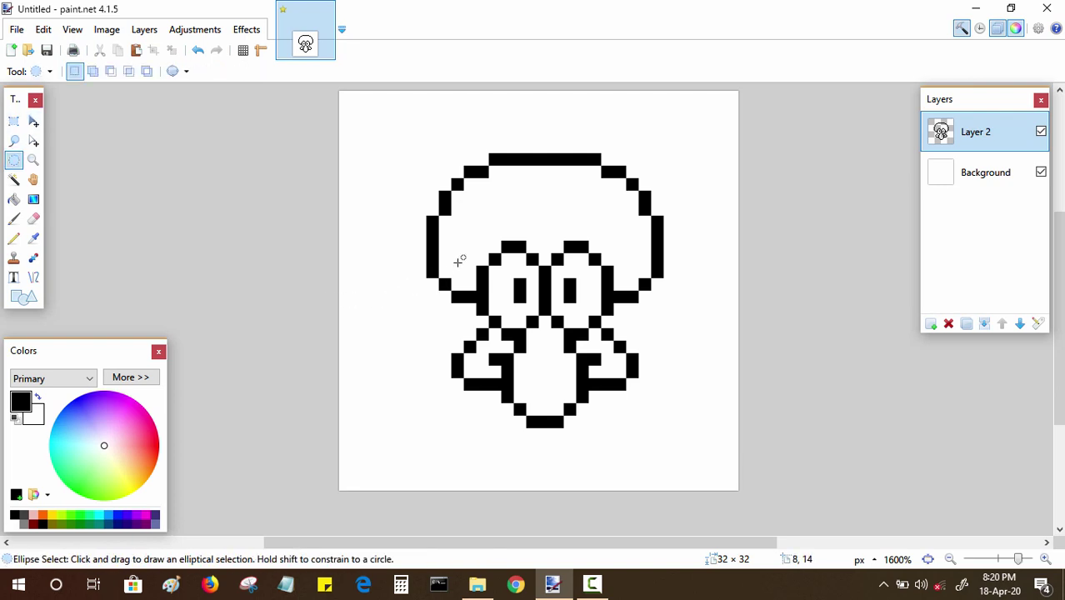
key(s)
click(471, 246)
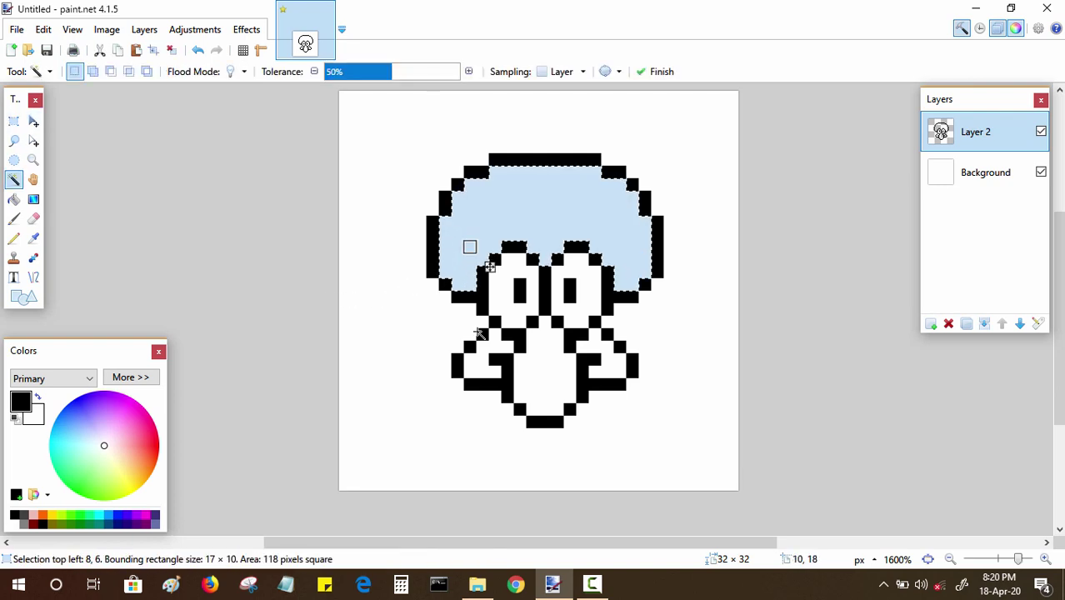
click(96, 73)
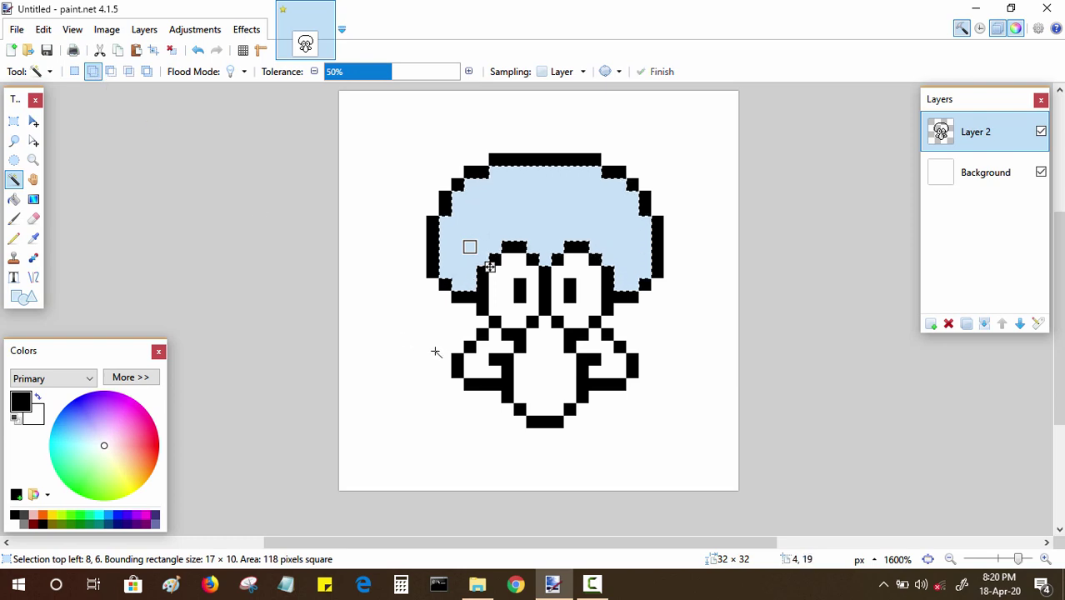
click(482, 358)
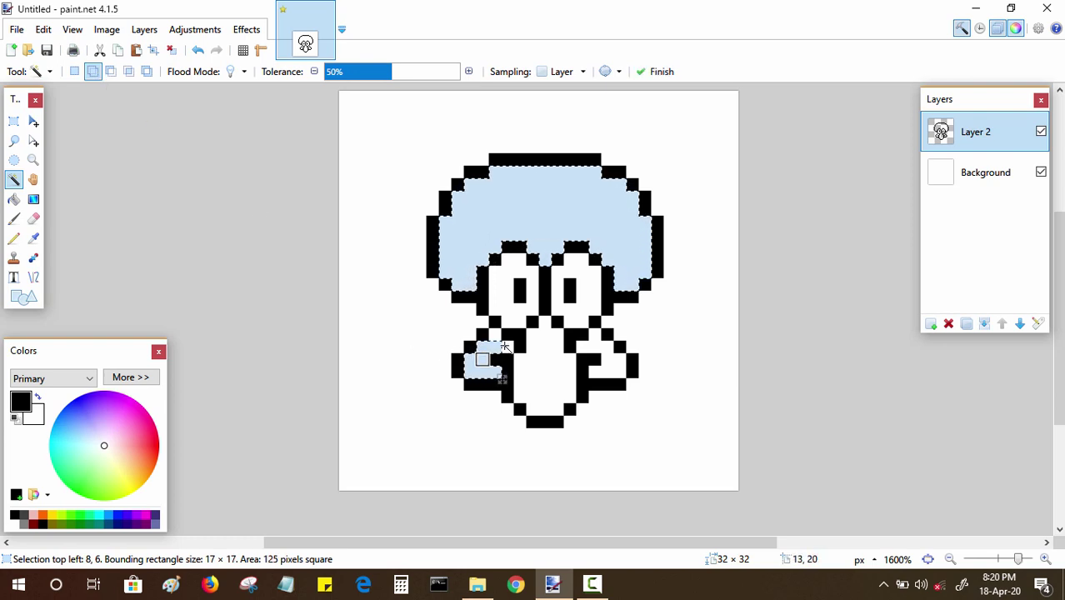
click(506, 346)
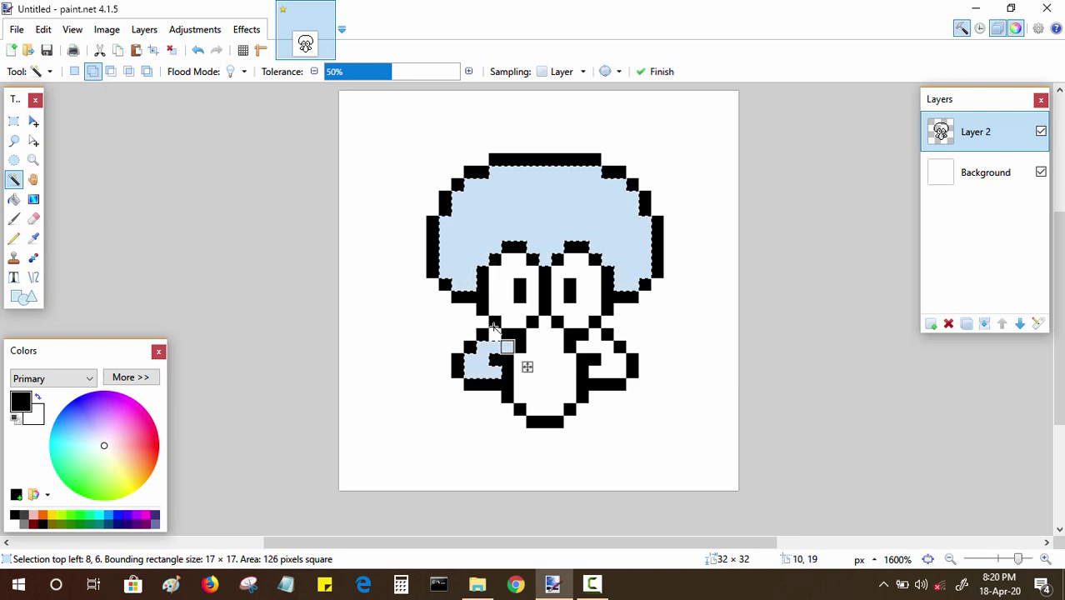
click(594, 369)
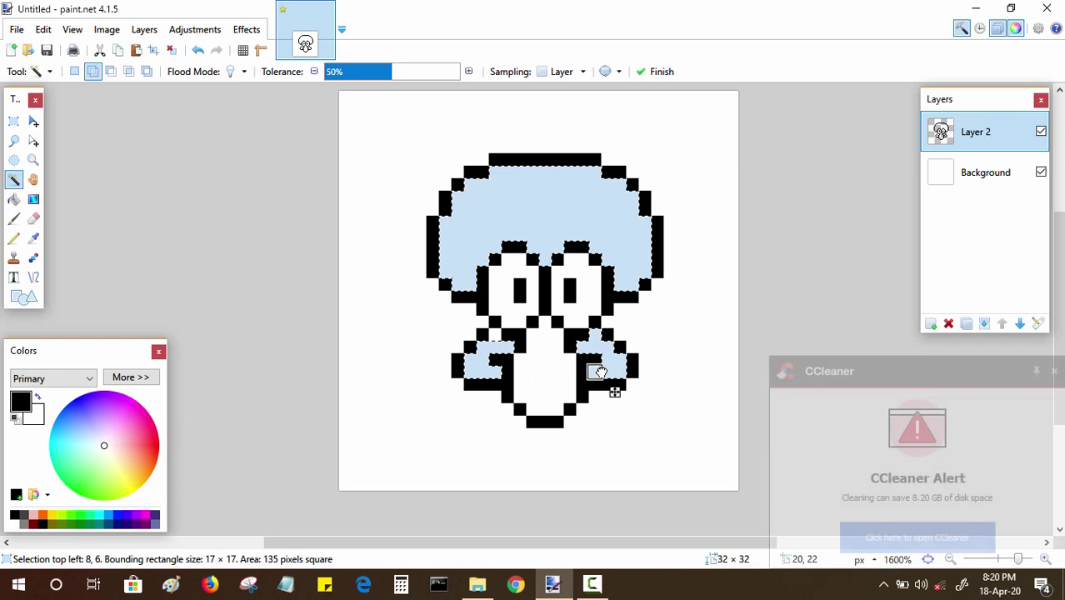
click(494, 334)
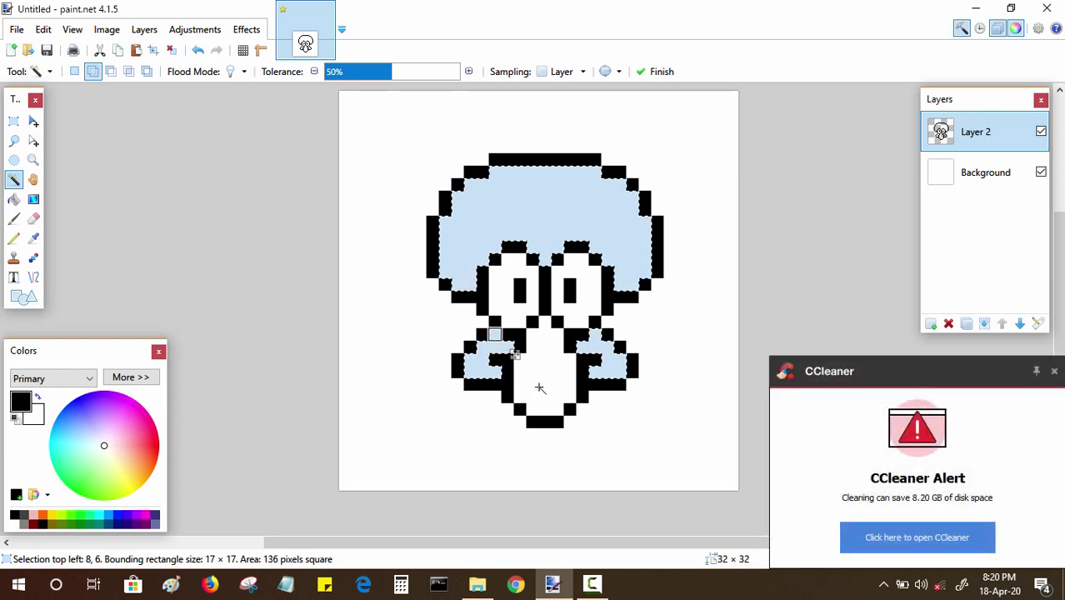
click(539, 389)
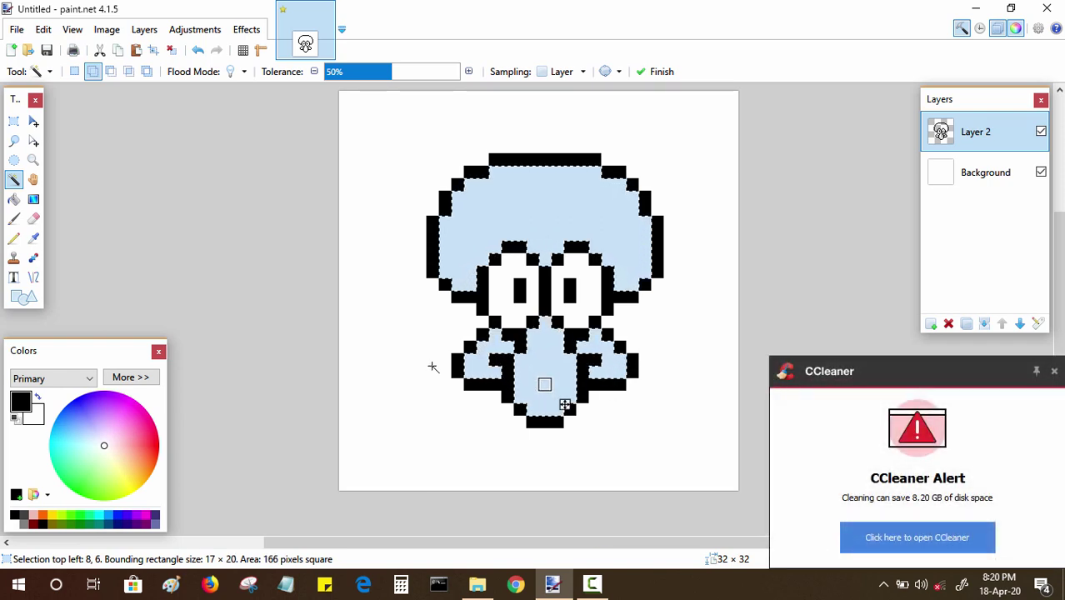
Switch to the Paint Bucket and set the primary color to hex c7e4cf
click(13, 199)
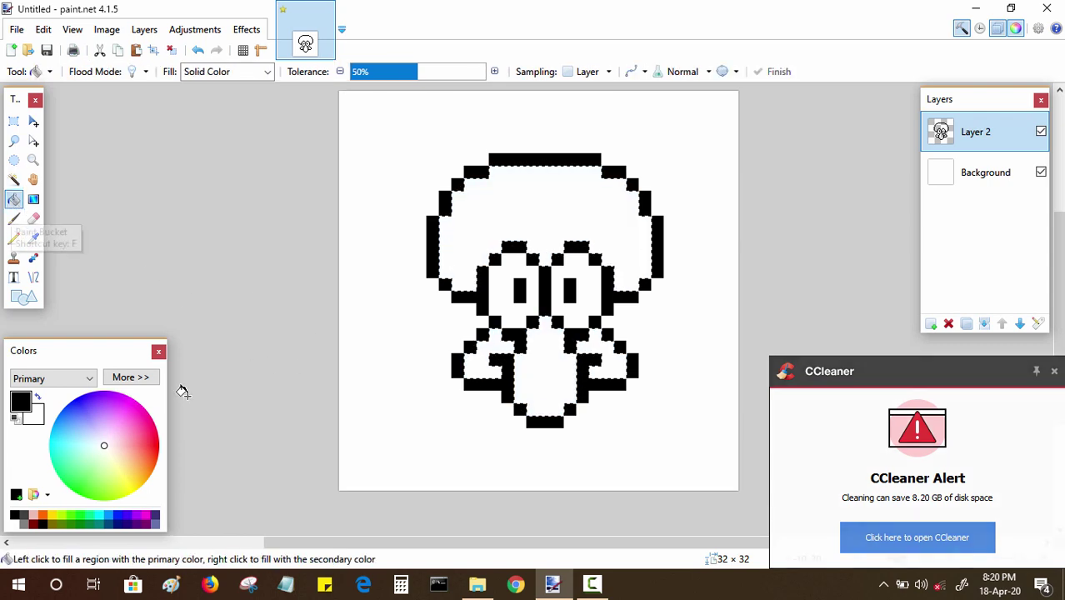
click(136, 379)
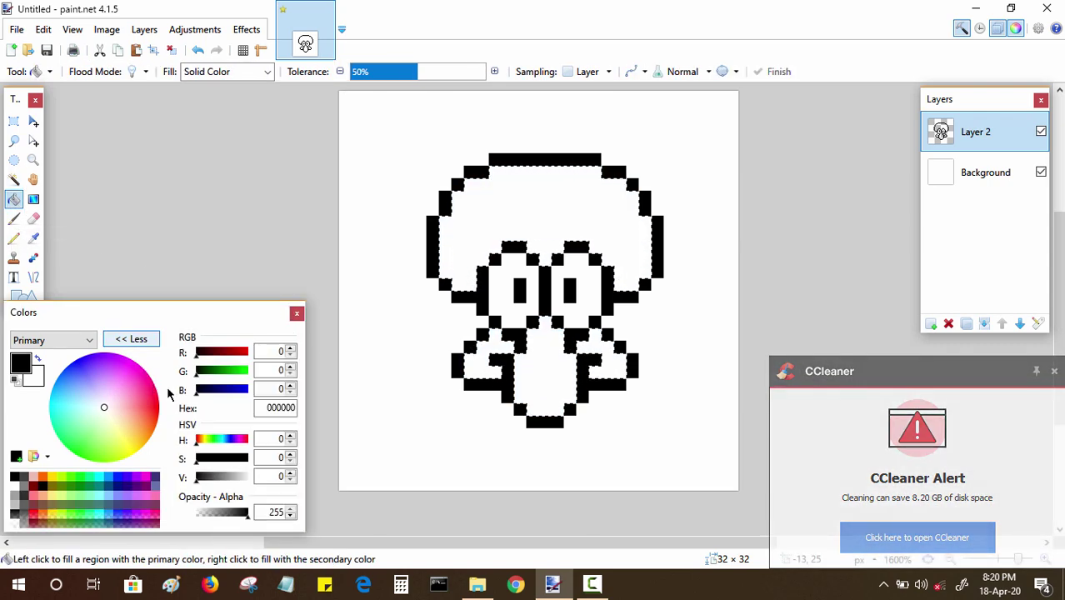
double_click(285, 406)
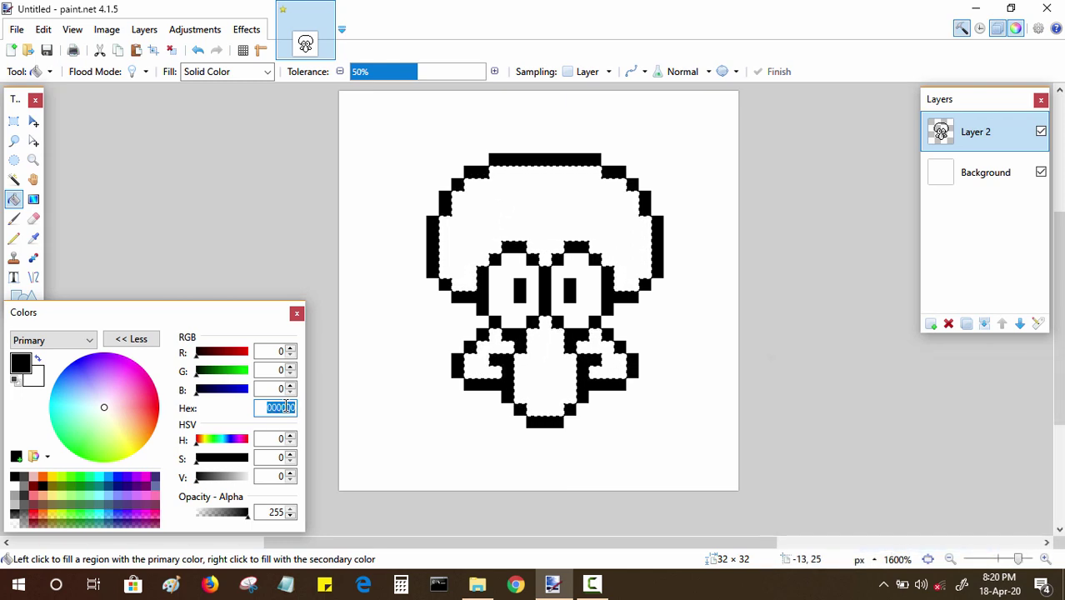
text(0000C7)
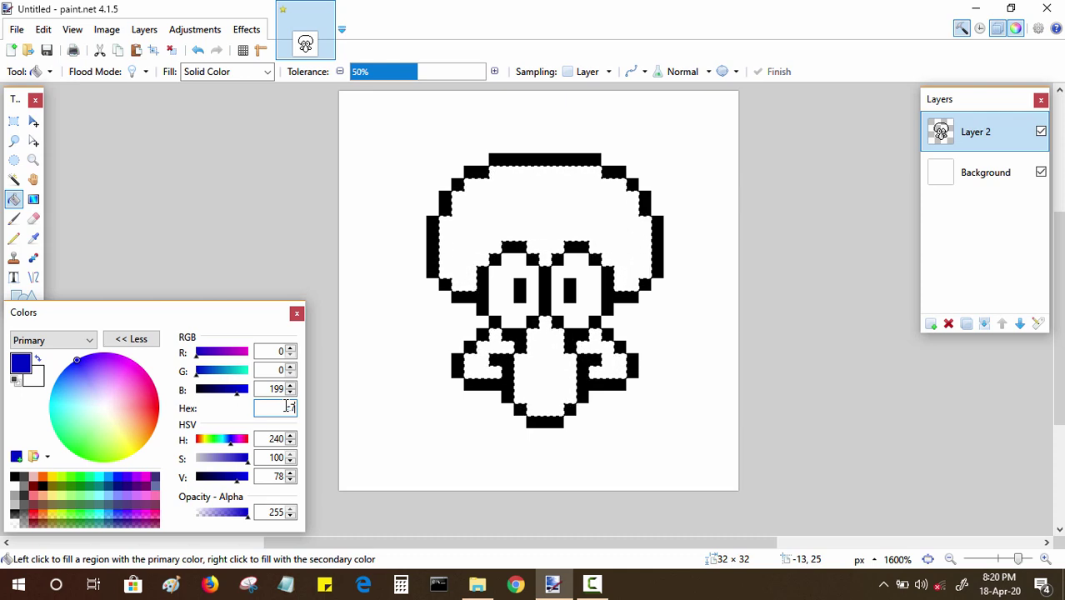
text(00C7E4)
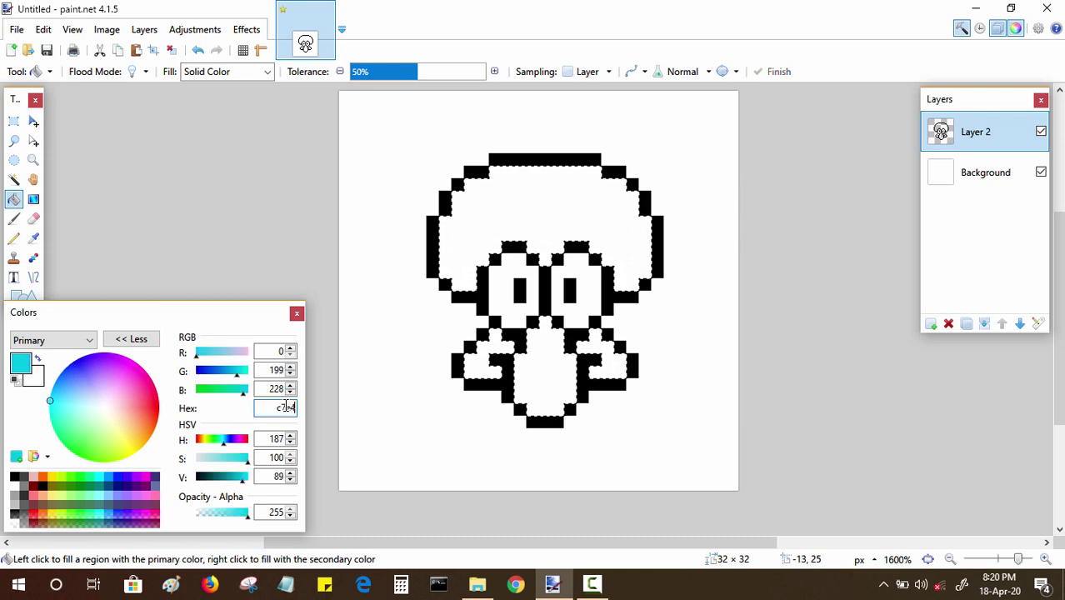
text(c7e4cf)
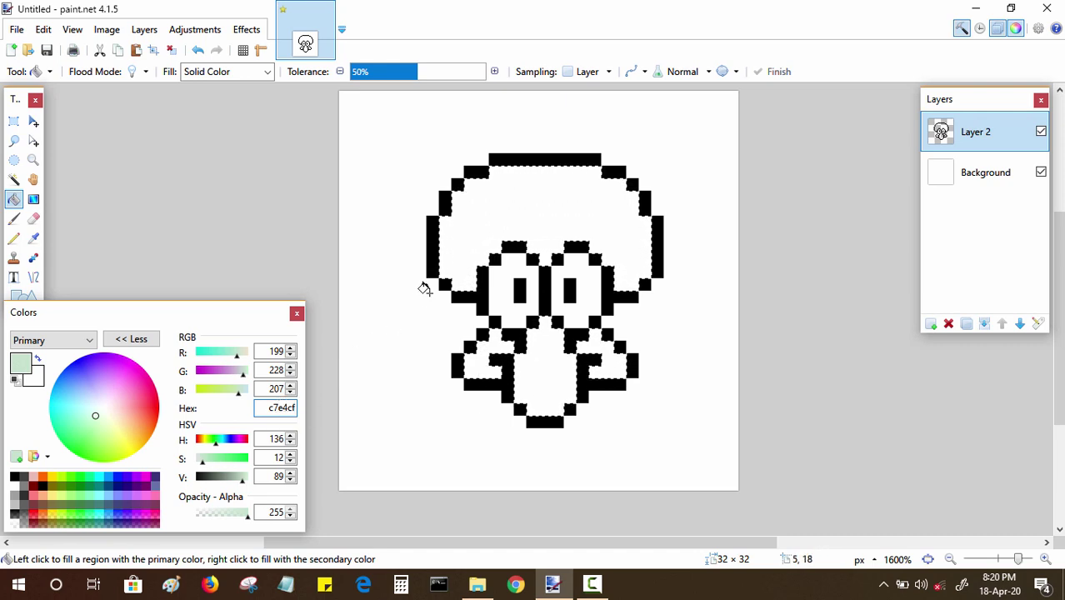
Fill the head, both cheeks and the nose with the pale green primary color
click(460, 243)
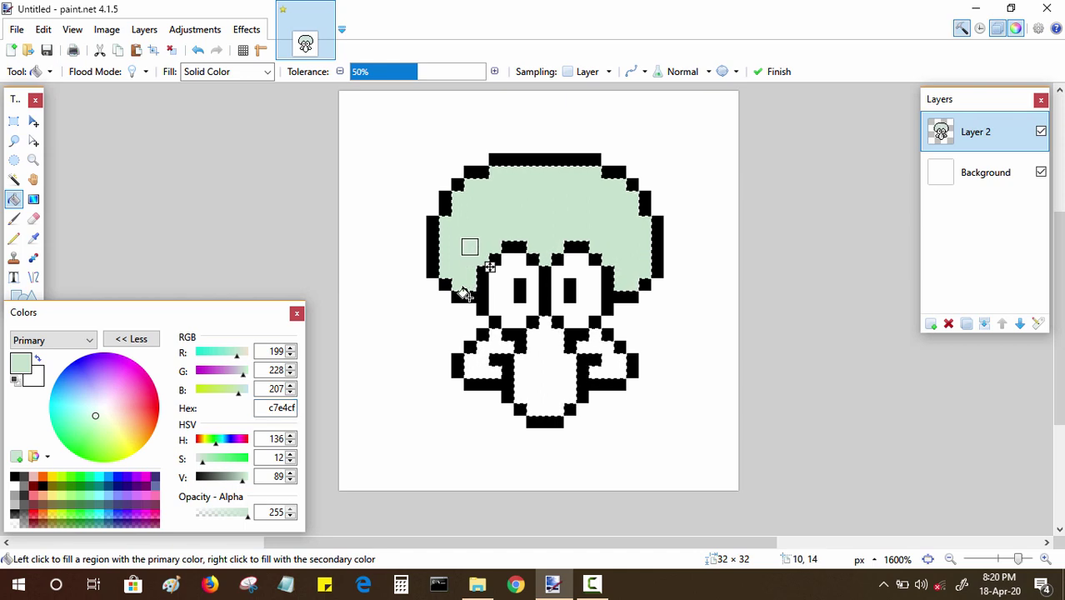
click(470, 356)
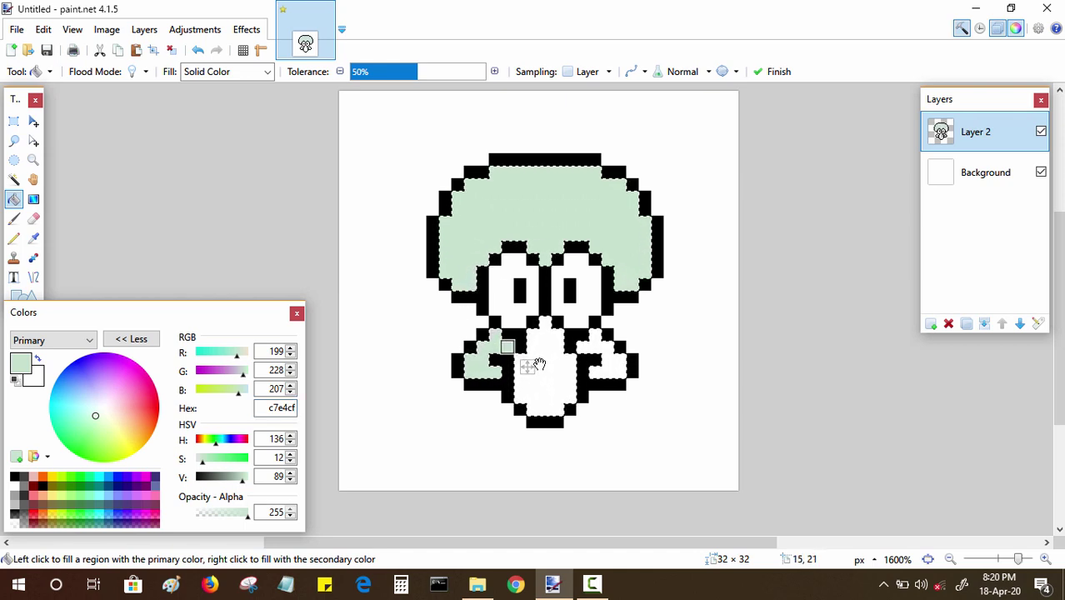
click(541, 360)
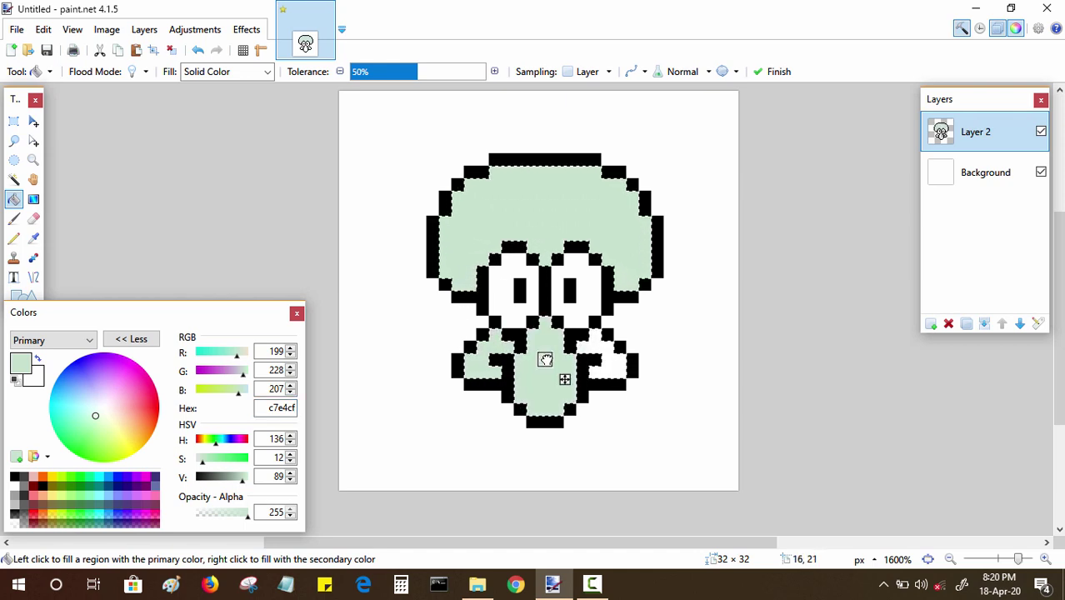
click(605, 354)
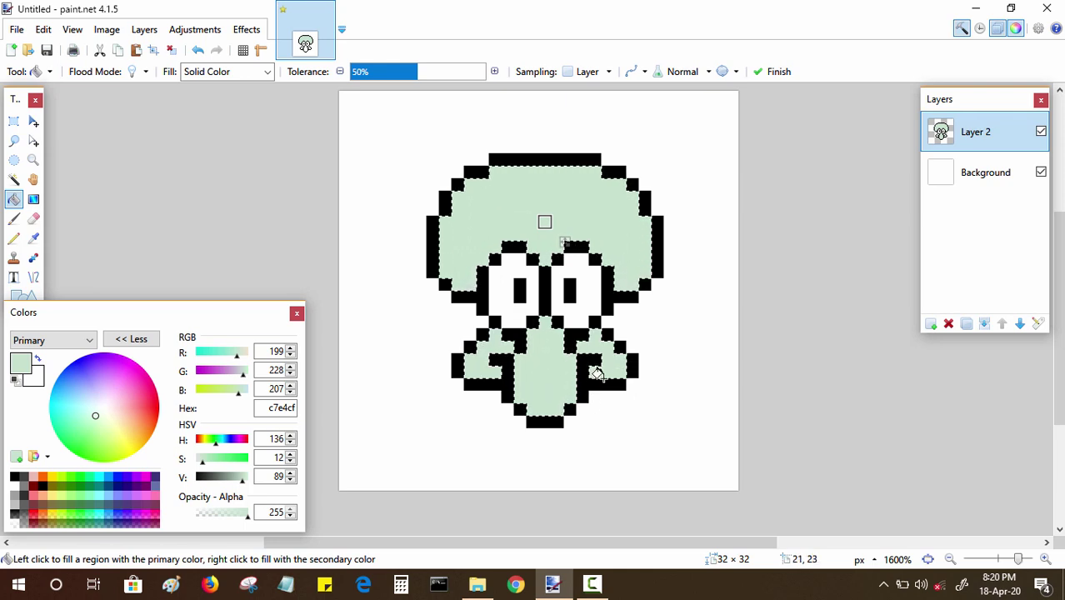
Finish the fill and shade the edges of both eye whites with the Pencil in pale yellow, hex feffba
key(Return)
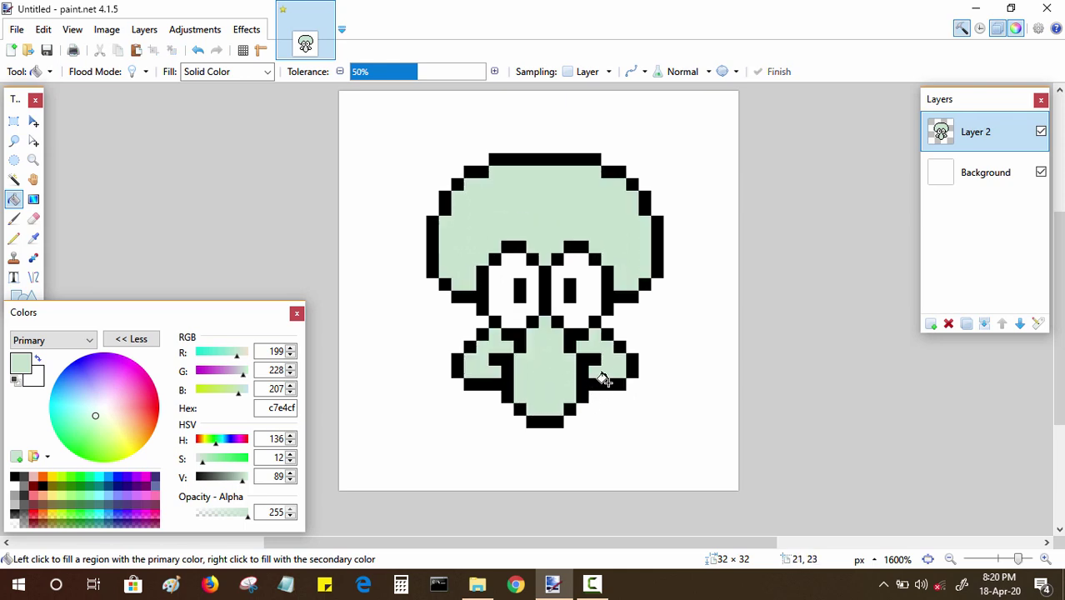
key(p)
click(283, 407)
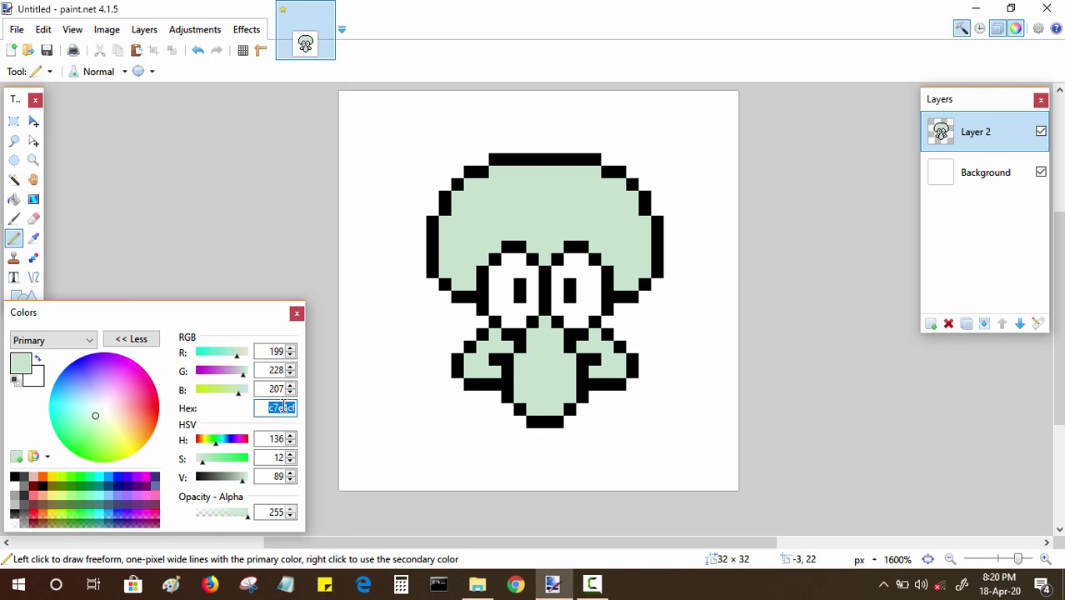
text(0feffb)
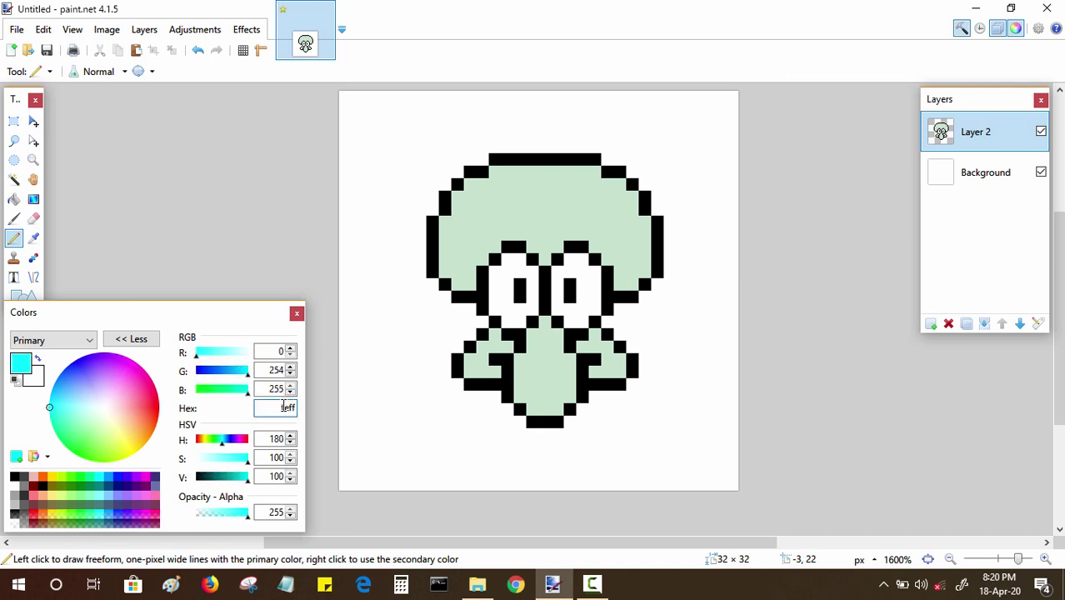
text(a)
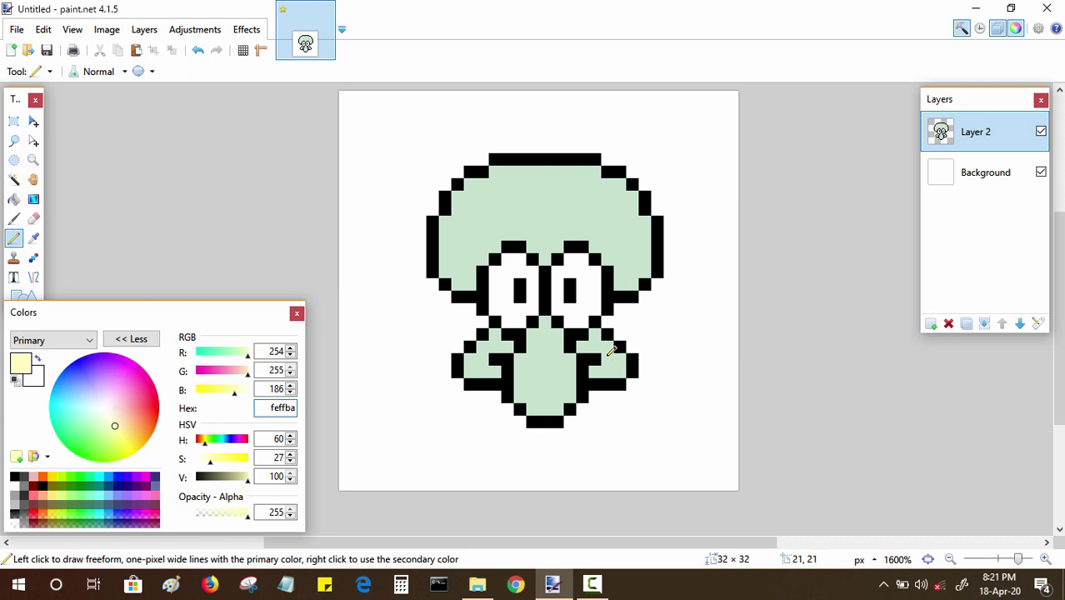
mouse_move(523, 263)
mouse_down()
mouse_move(528, 310)
mouse_move(517, 319)
mouse_move(524, 306)
mouse_up()
mouse_move(581, 259)
mouse_down()
mouse_move(598, 280)
mouse_move(595, 308)
mouse_up()
Collapse the Colors window to its compact form and switch to the Move Selected Pixels tool
click(950, 560)
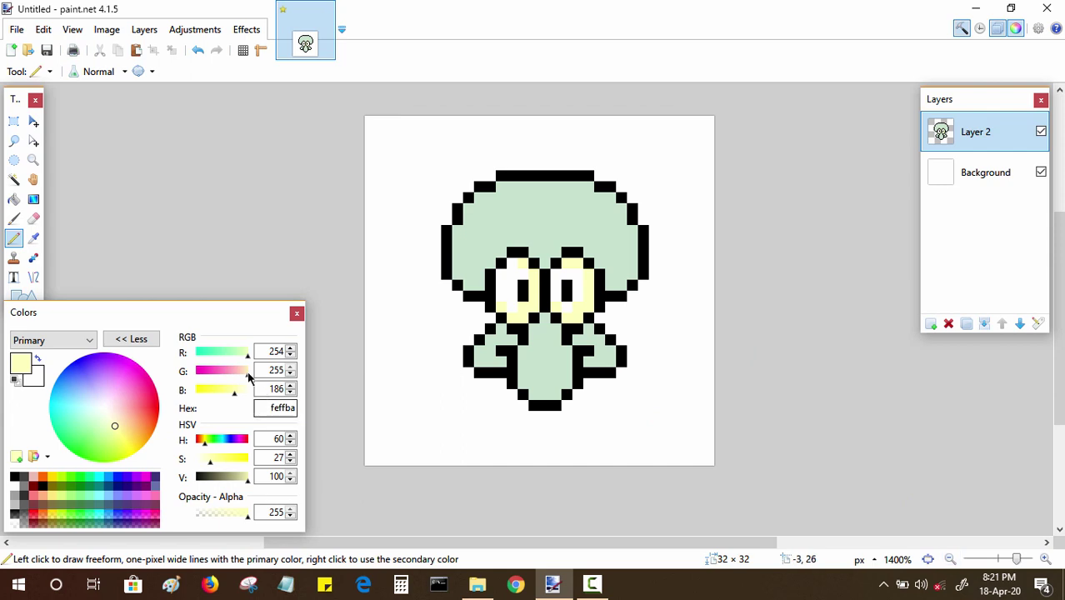
click(131, 338)
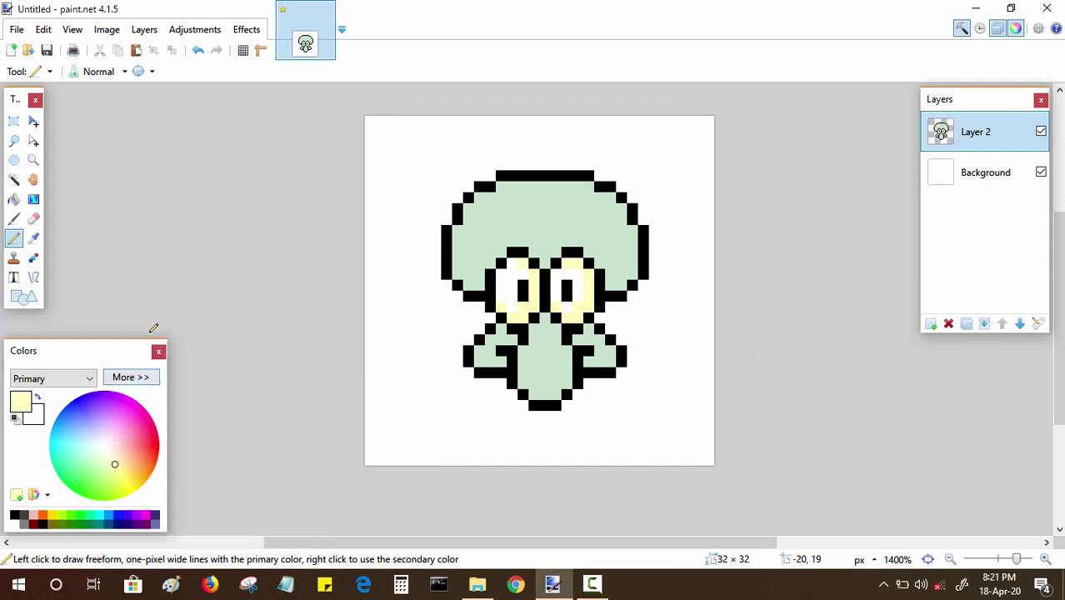
click(950, 559)
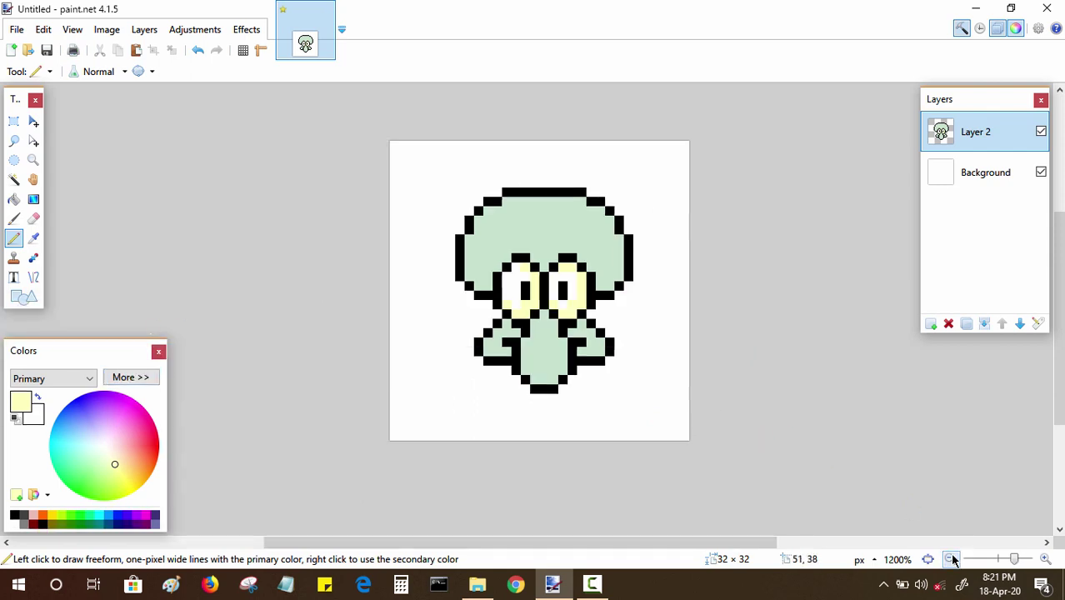
click(1044, 559)
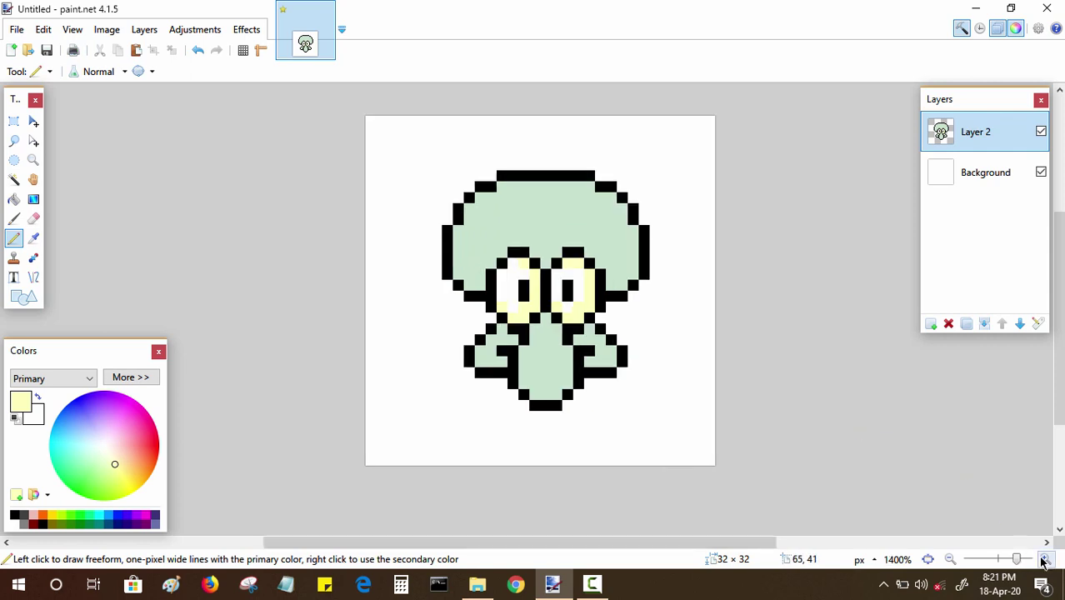
click(33, 122)
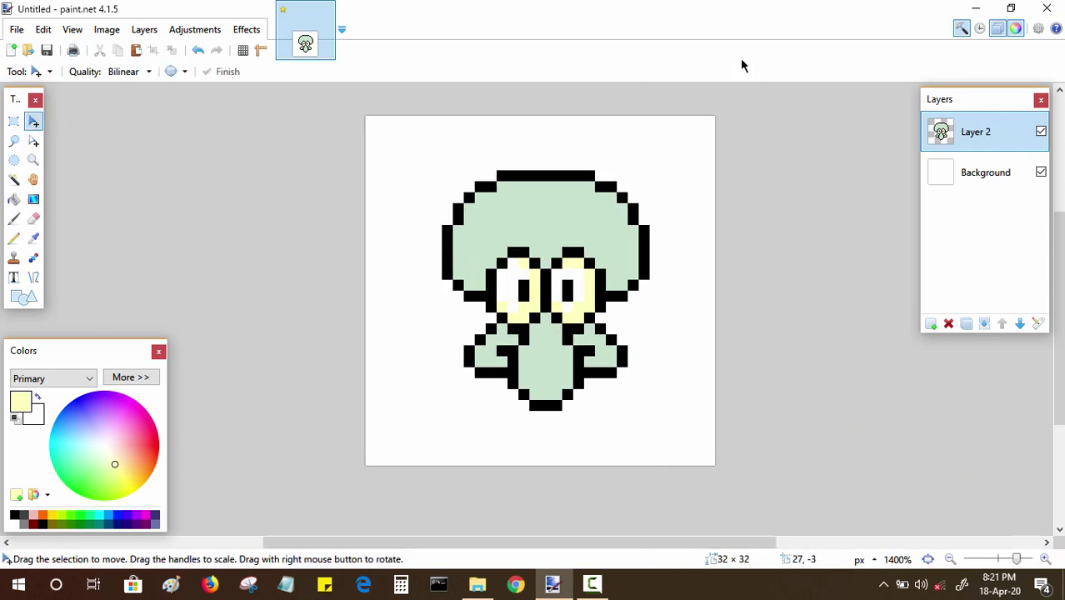